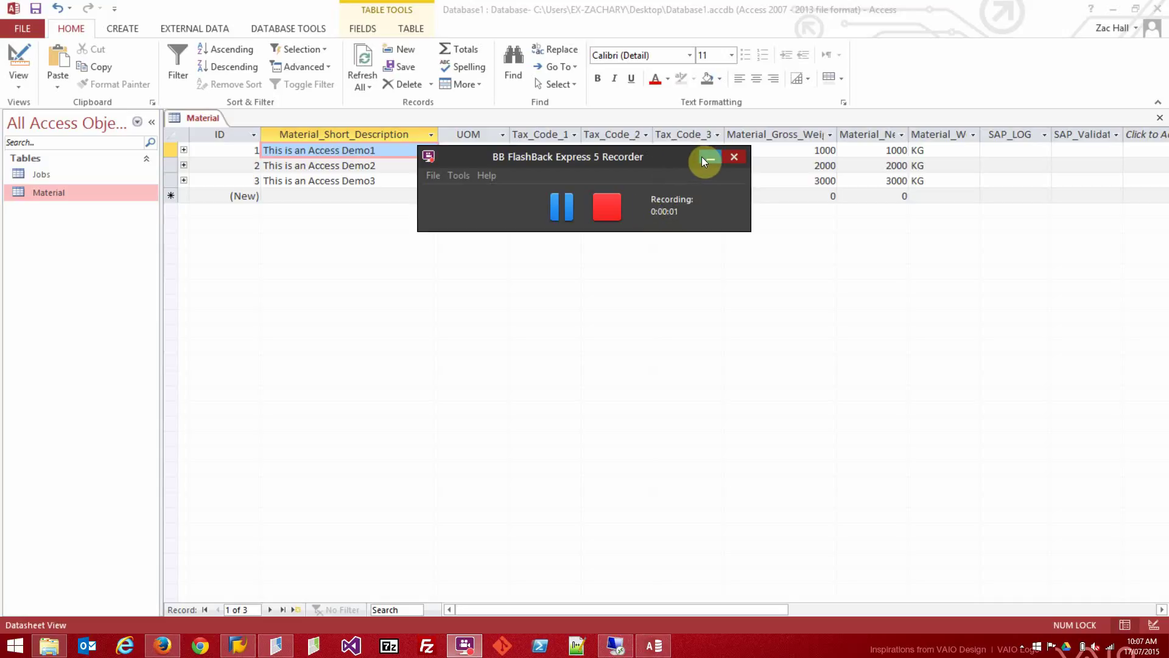
Scroll the three Material records to the empty SAP_LOG and SAP_Validate columns, then close Access.
click(706, 159)
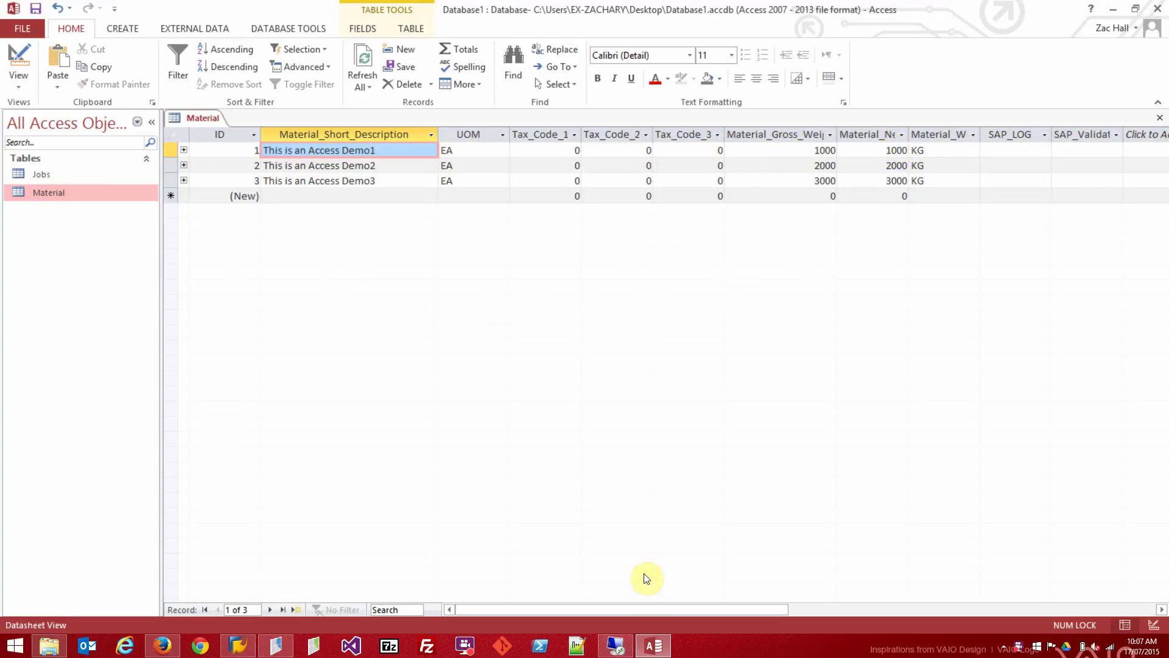
click(650, 610)
drag(650, 610, 732, 604)
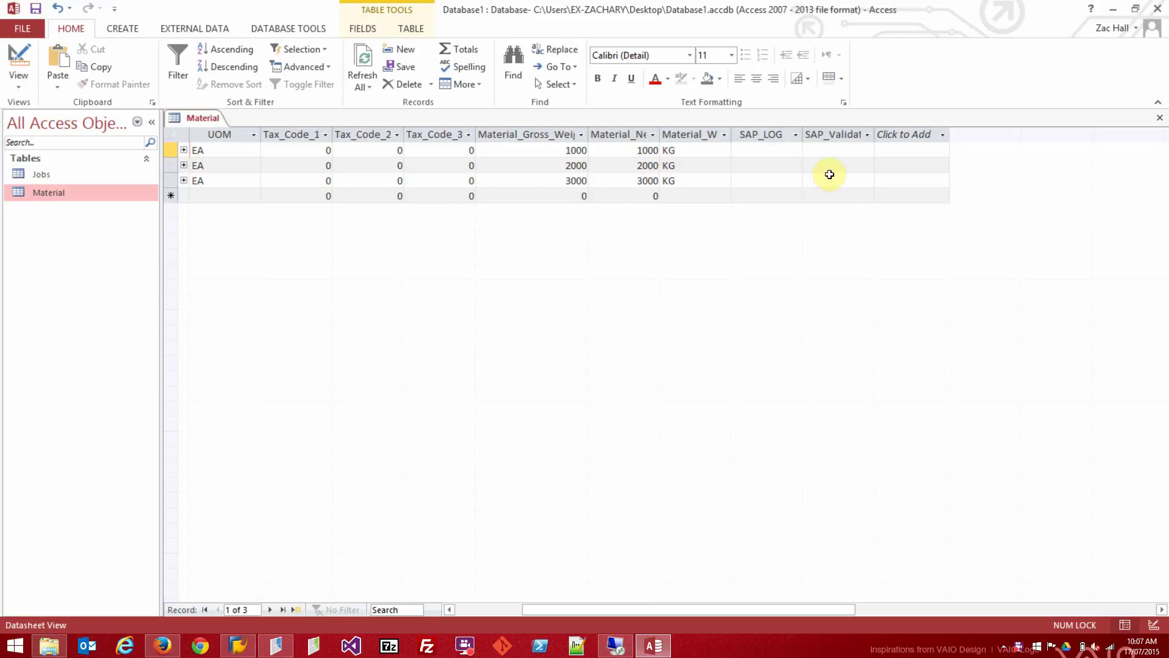
click(786, 607)
drag(772, 608, 938, 347)
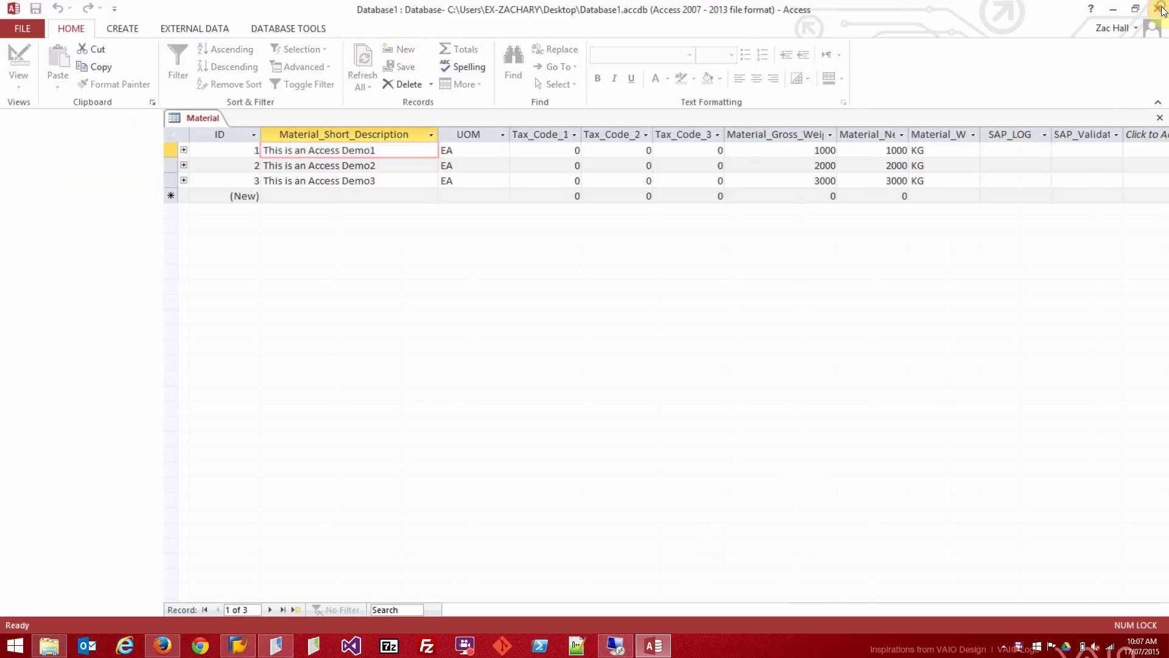
click(1159, 9)
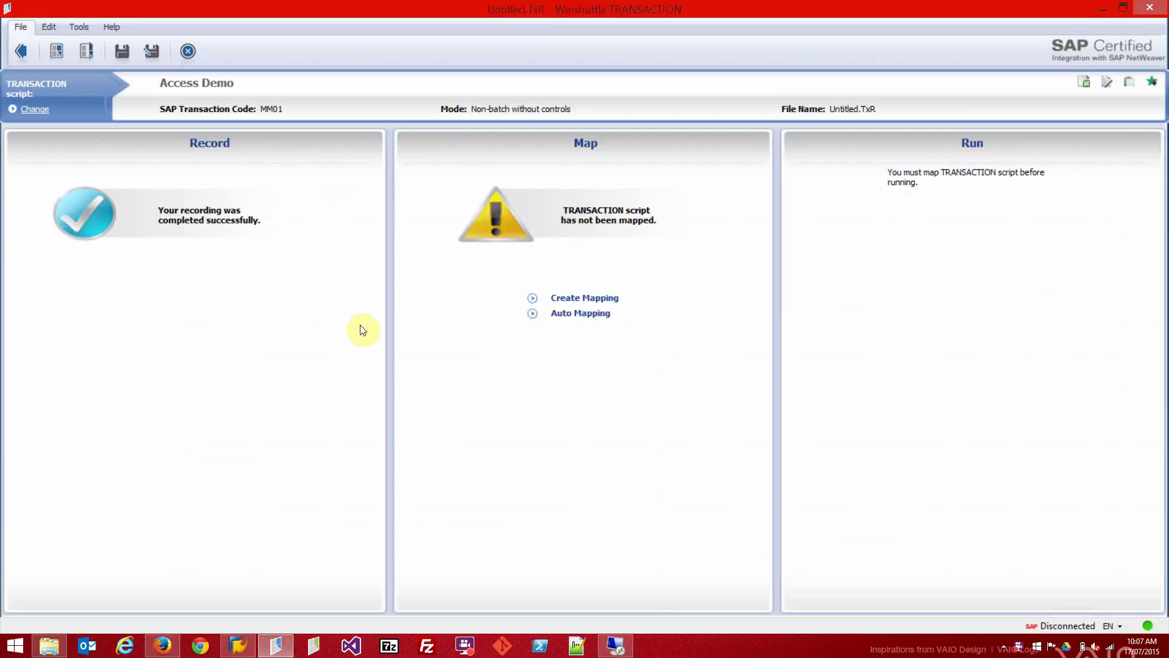
Create a field mapping for the recorded MM01 script.
click(612, 301)
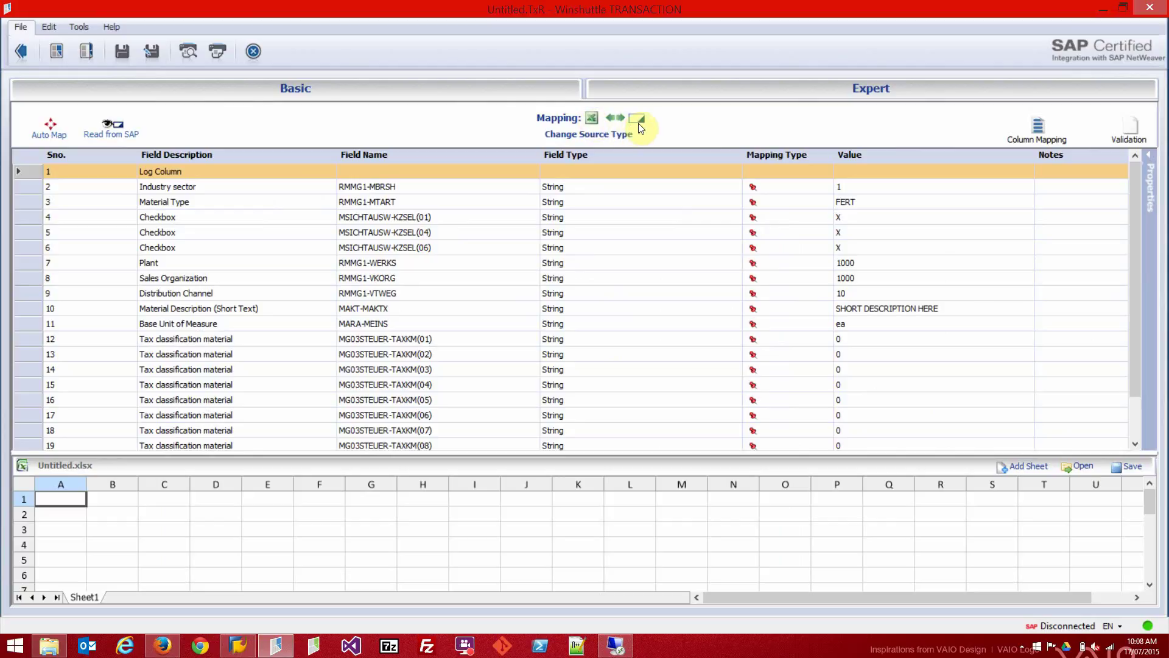
Set Microsoft Access as the data source, loading Database1 with Material as the header table.
click(615, 136)
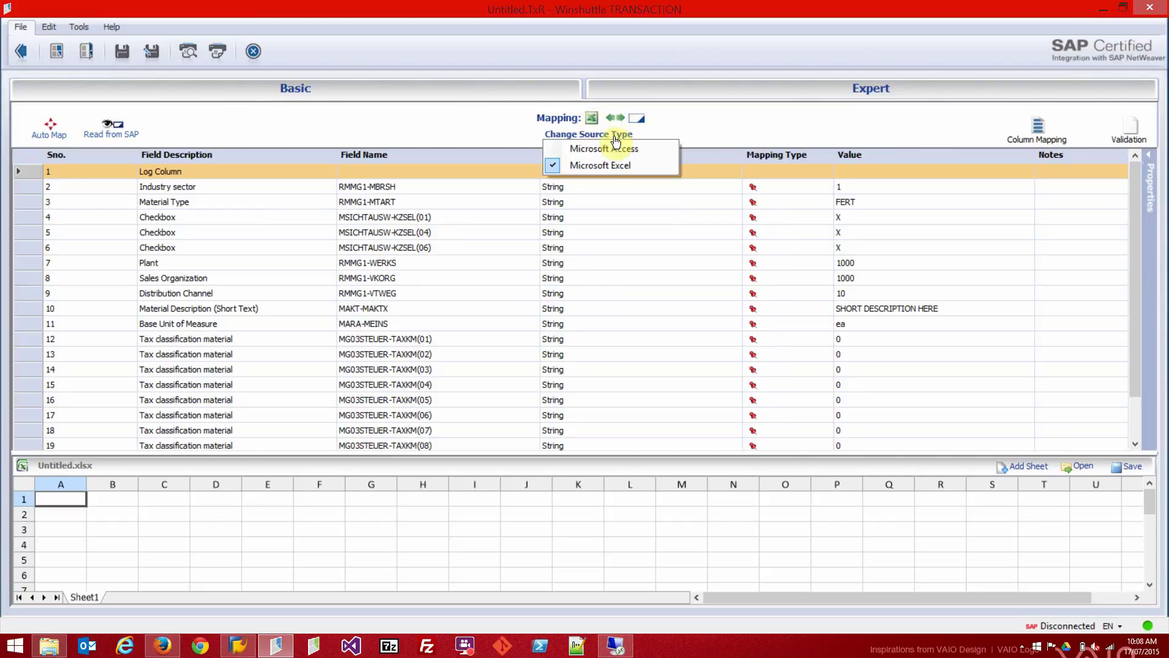
click(612, 148)
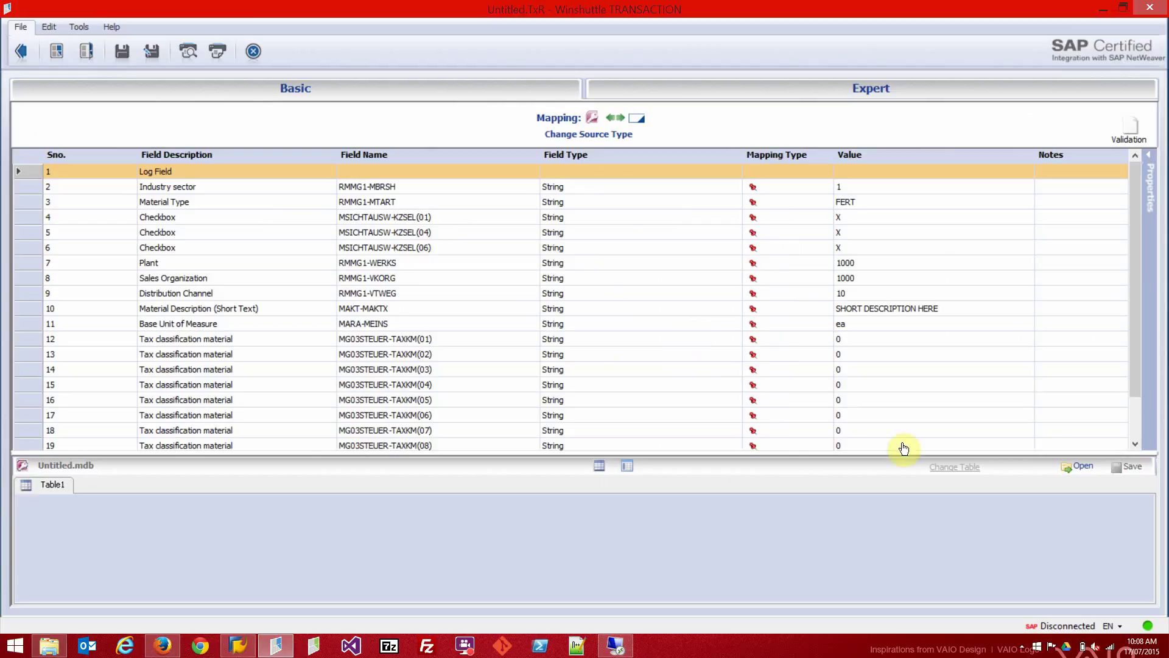
click(1077, 469)
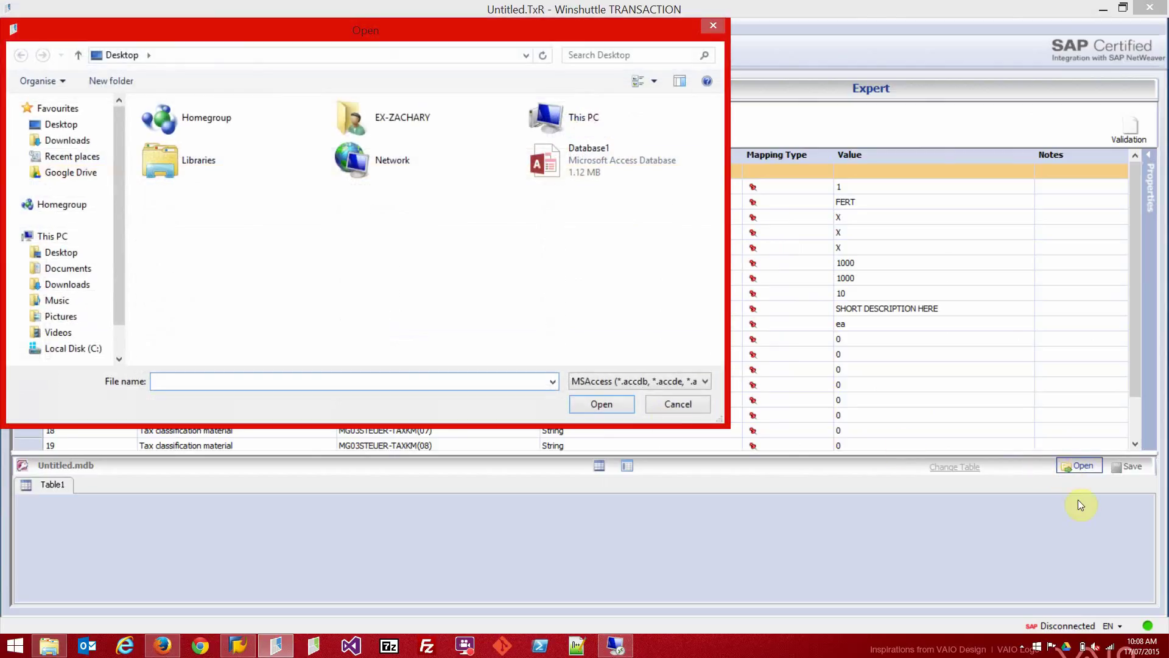
double_click(594, 158)
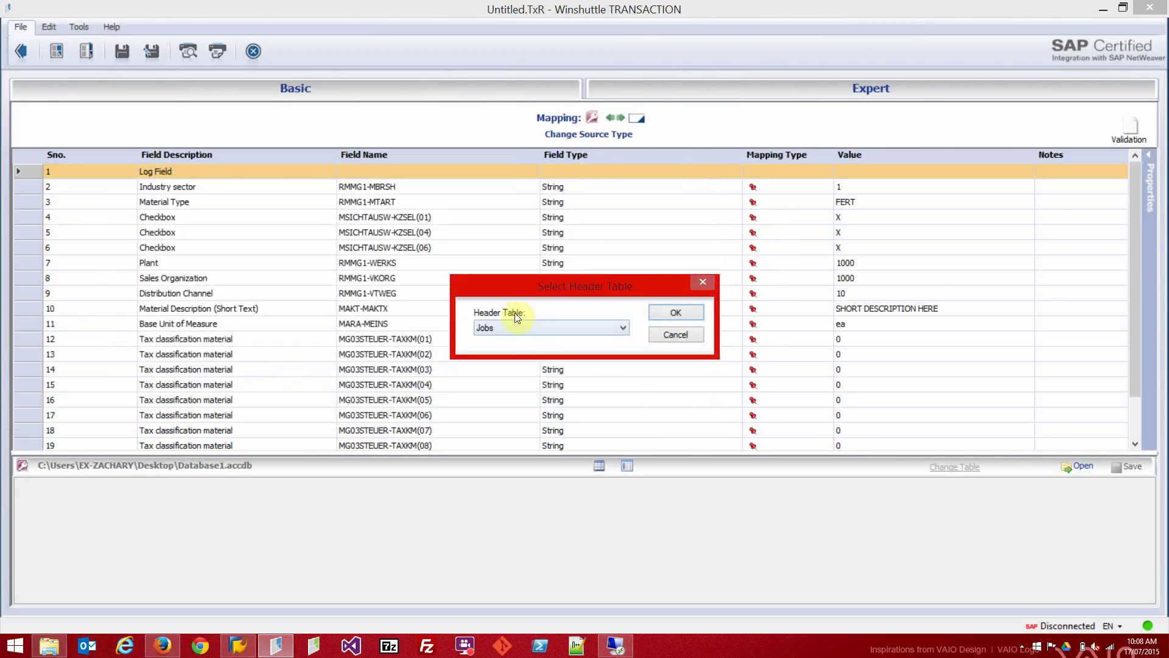
click(600, 329)
click(578, 351)
click(676, 312)
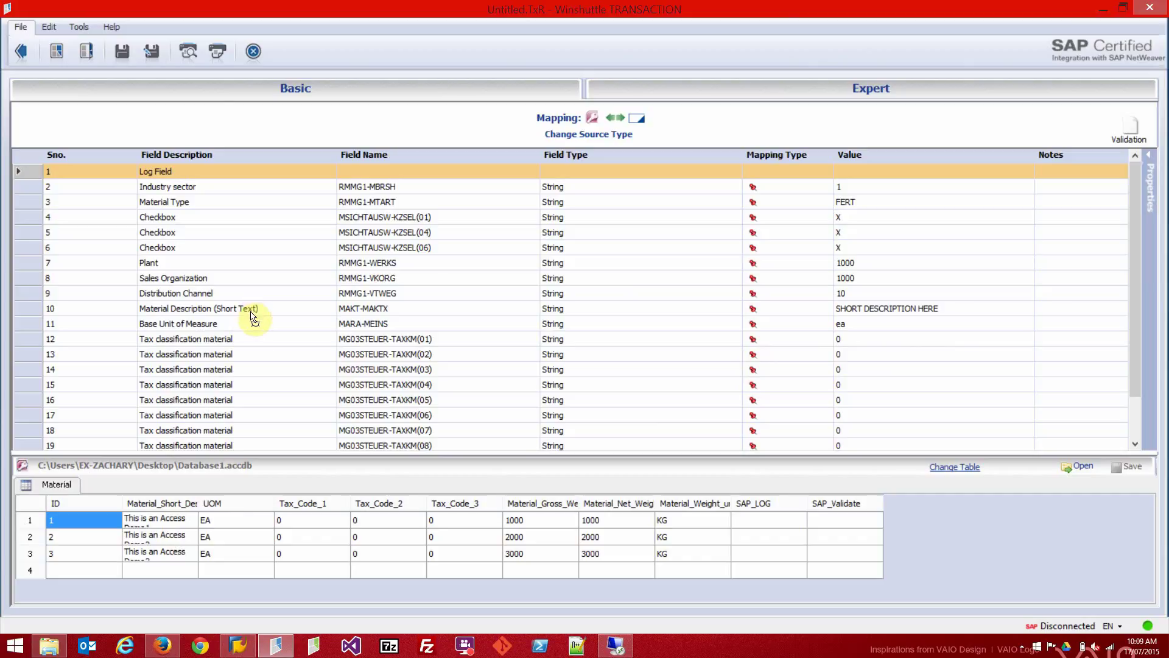
Map Material Description, Base Unit of Measure, Tax_Code_1 and Tax_Code_2 to their Material columns.
drag(251, 316, 252, 310)
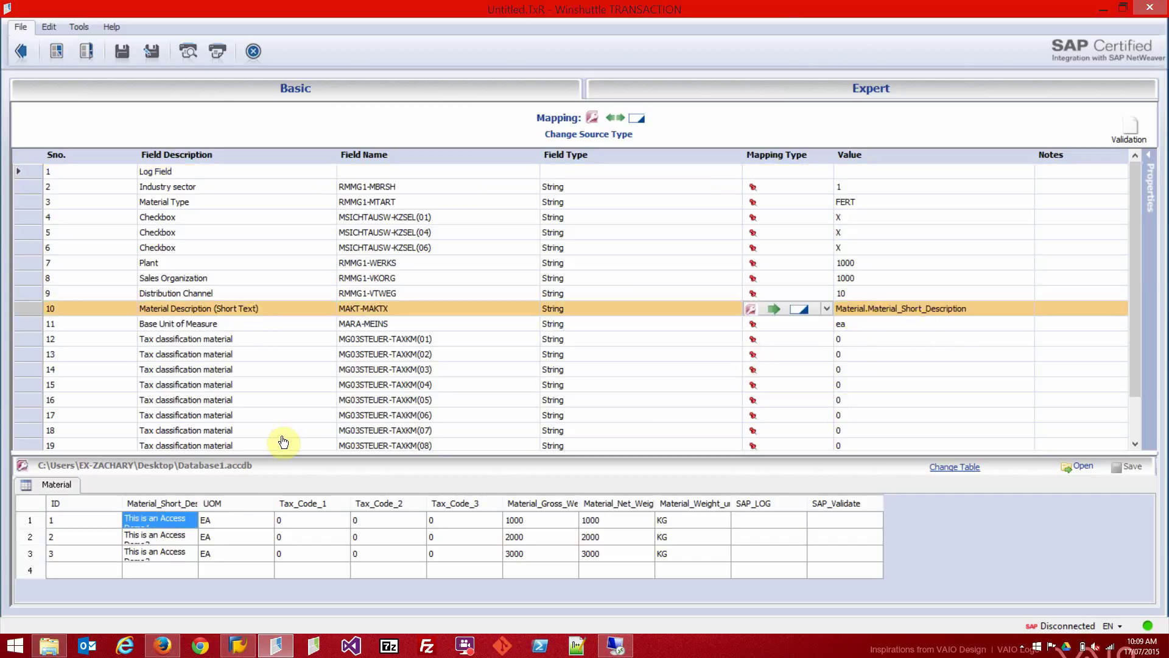
drag(239, 521, 271, 324)
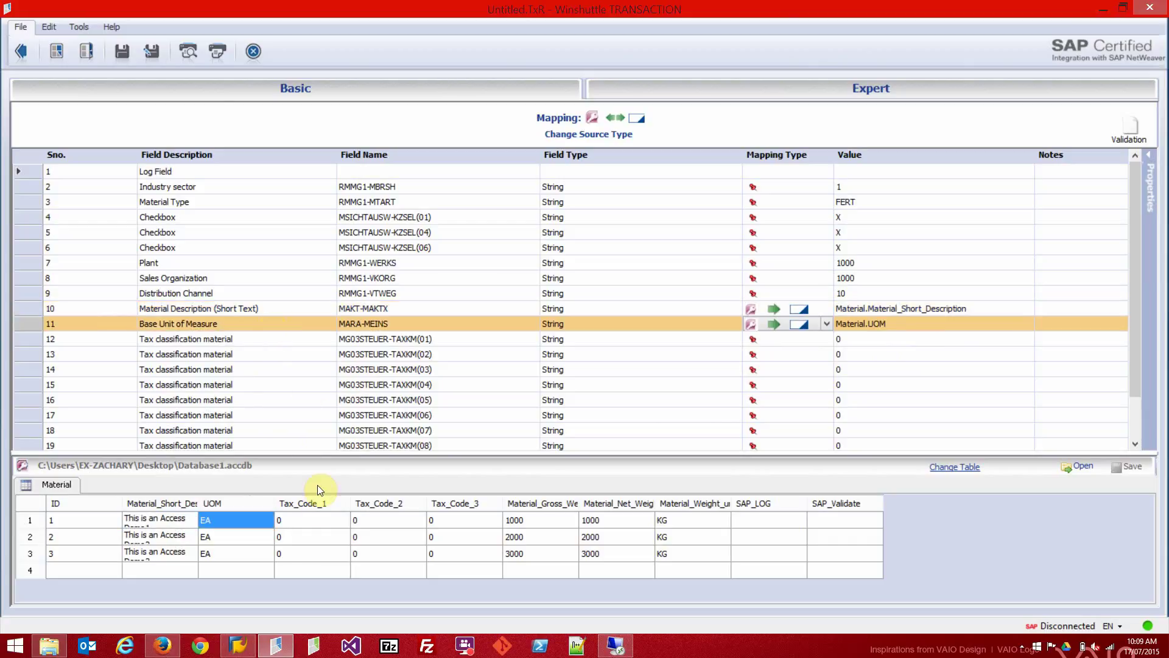
drag(311, 346, 311, 341)
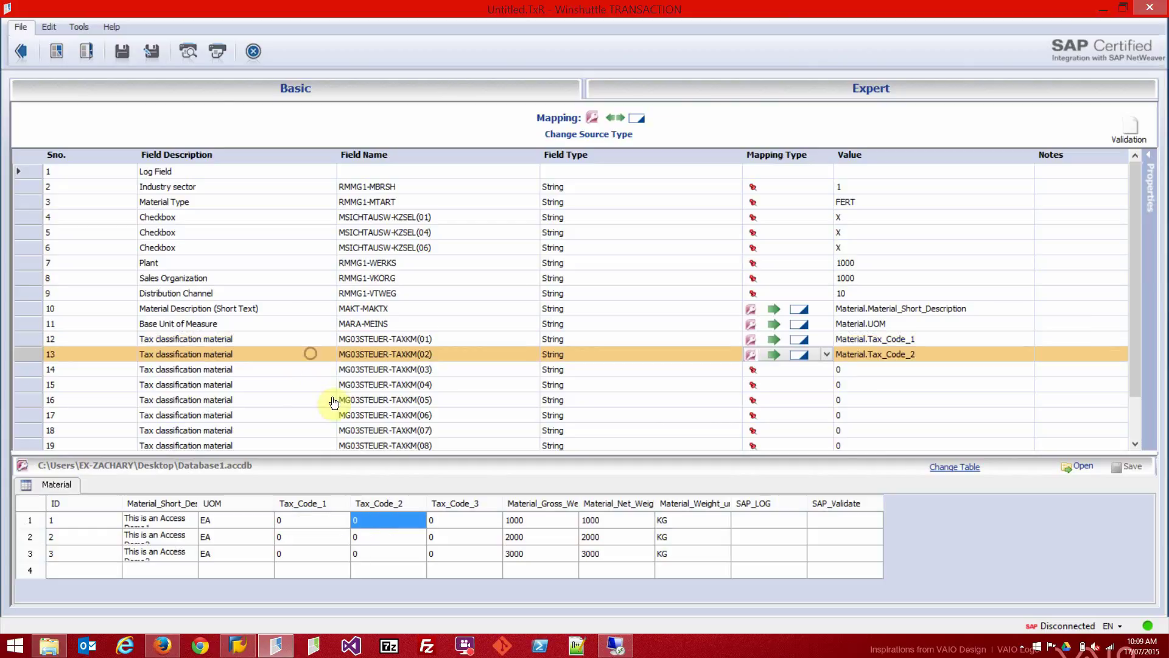
drag(423, 521, 314, 371)
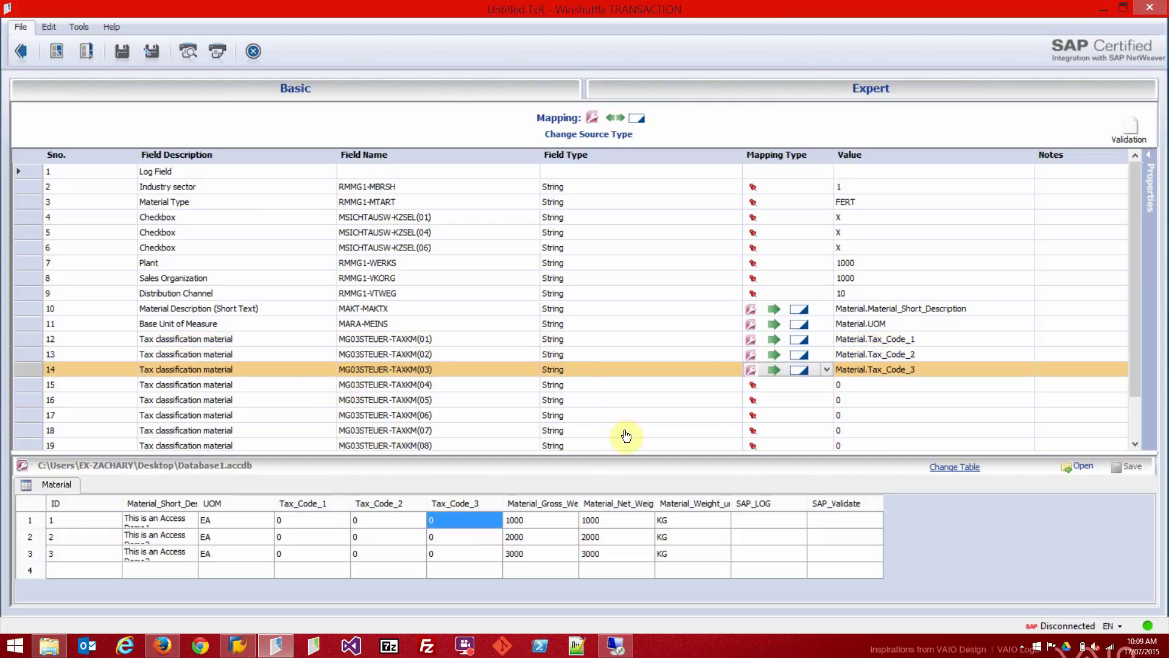
Map Gross Weight and Net Weight to Material_Gross_Weight and Material_Net_Weight.
click(1132, 285)
drag(1132, 285, 1141, 345)
drag(550, 523, 313, 402)
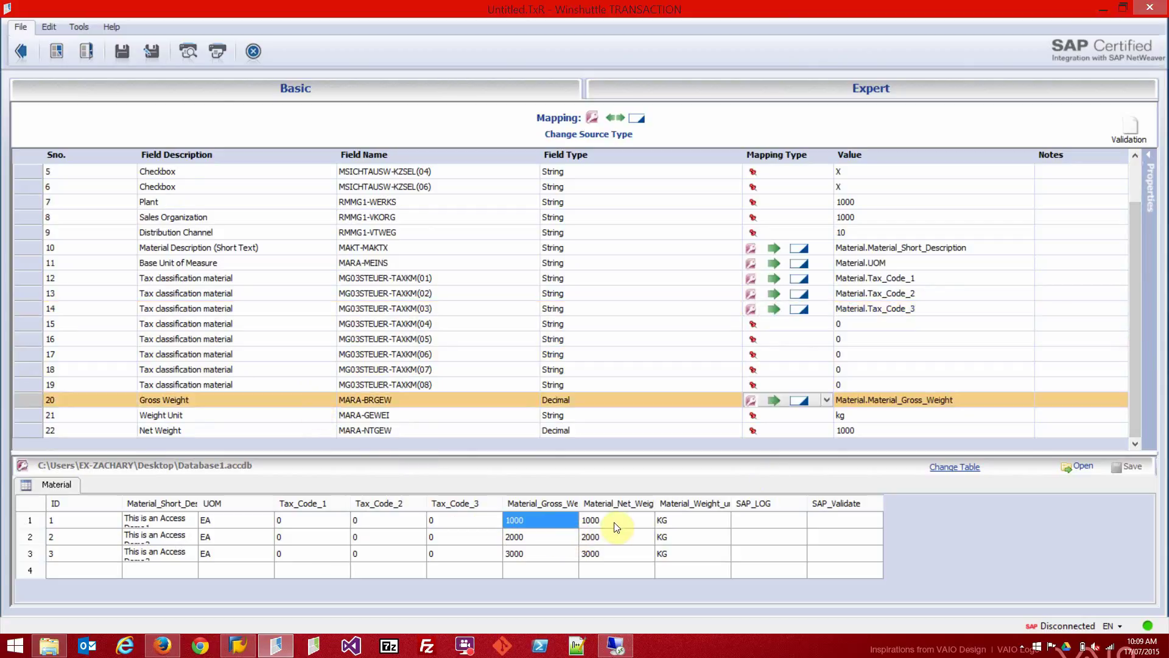
drag(615, 522, 272, 438)
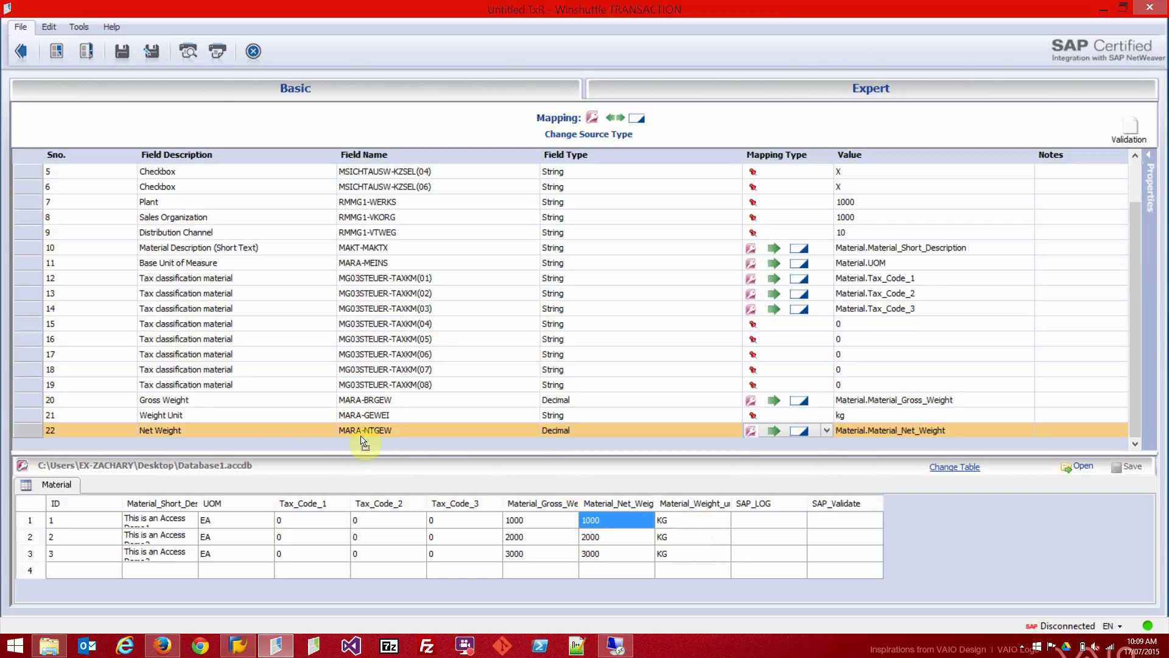
drag(288, 419, 288, 419)
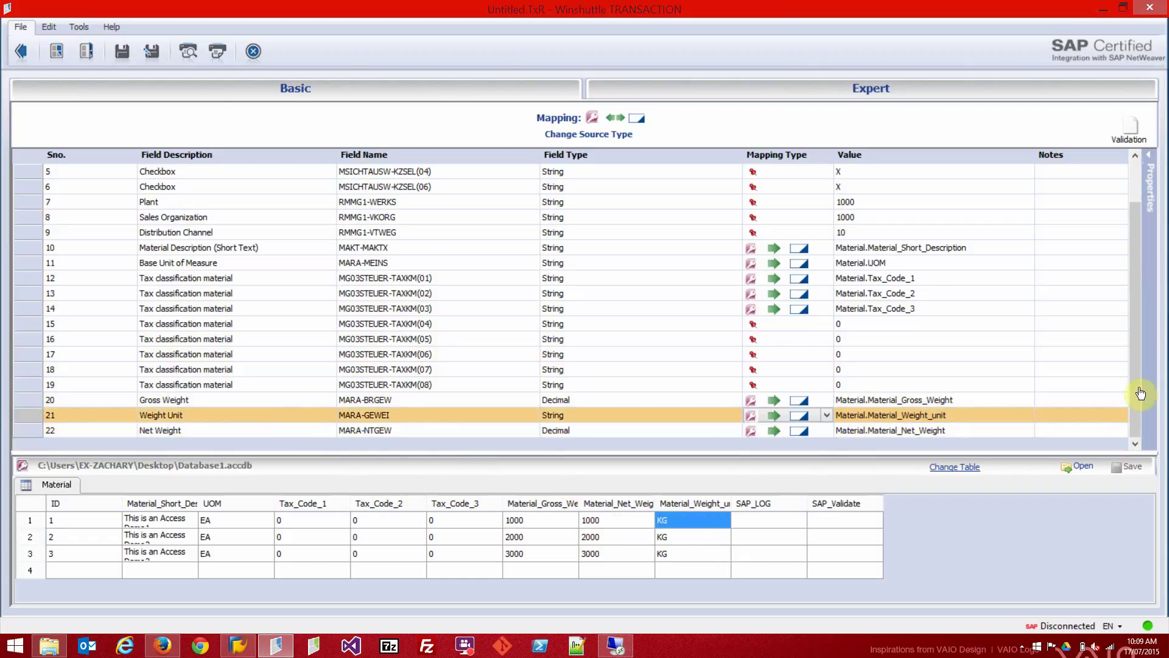
drag(1137, 390, 1128, 331)
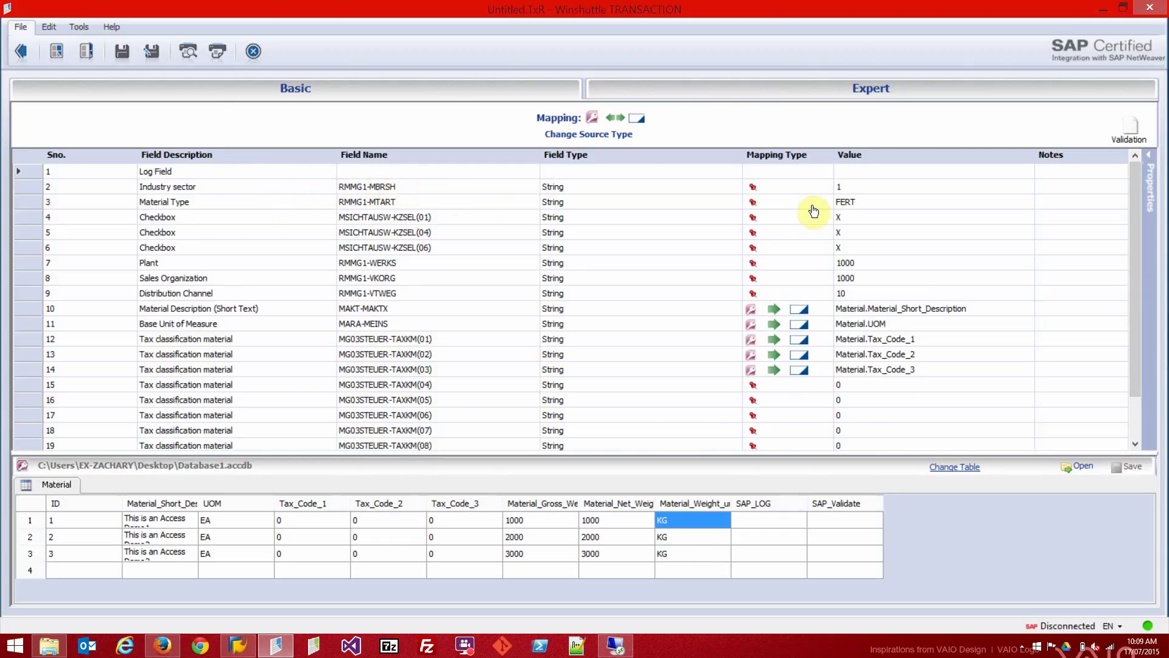
Map Log Field to SAP_LOG, turn Validation On, and log validation messages to SAP_Validate.
click(866, 173)
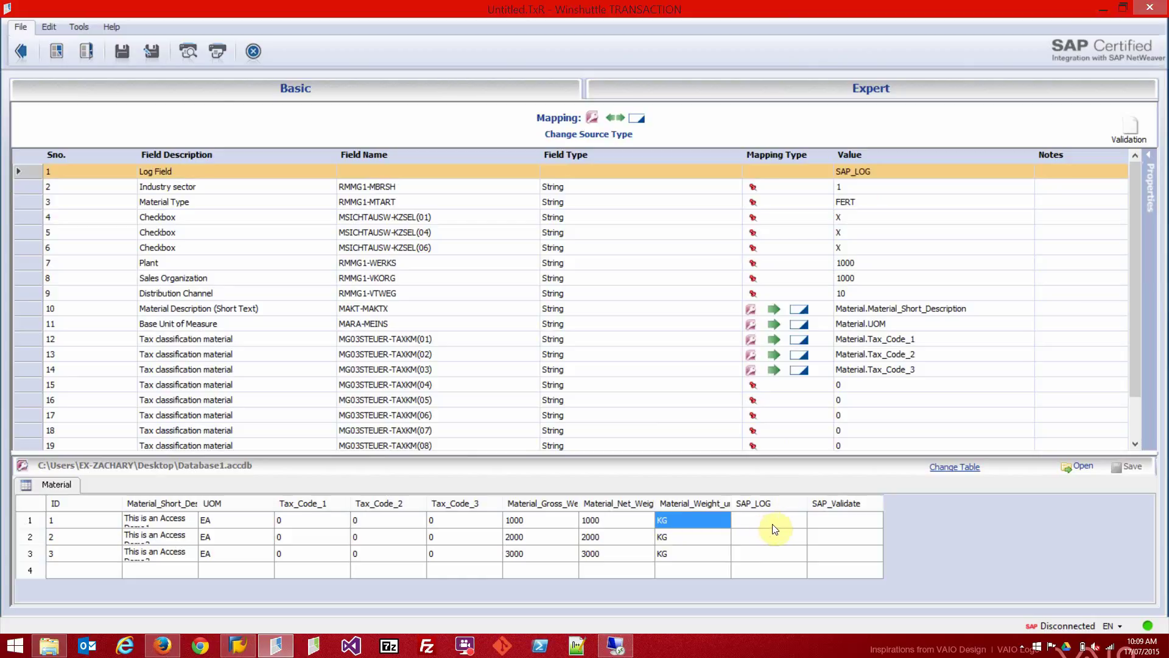
click(1129, 124)
click(1107, 176)
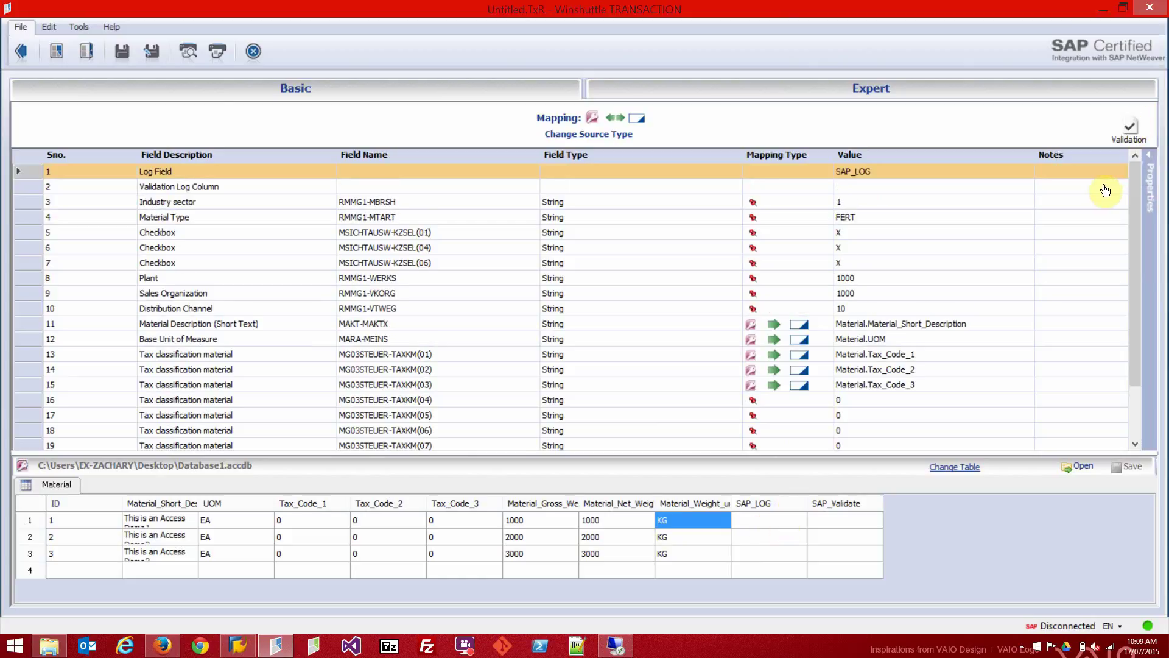
click(855, 188)
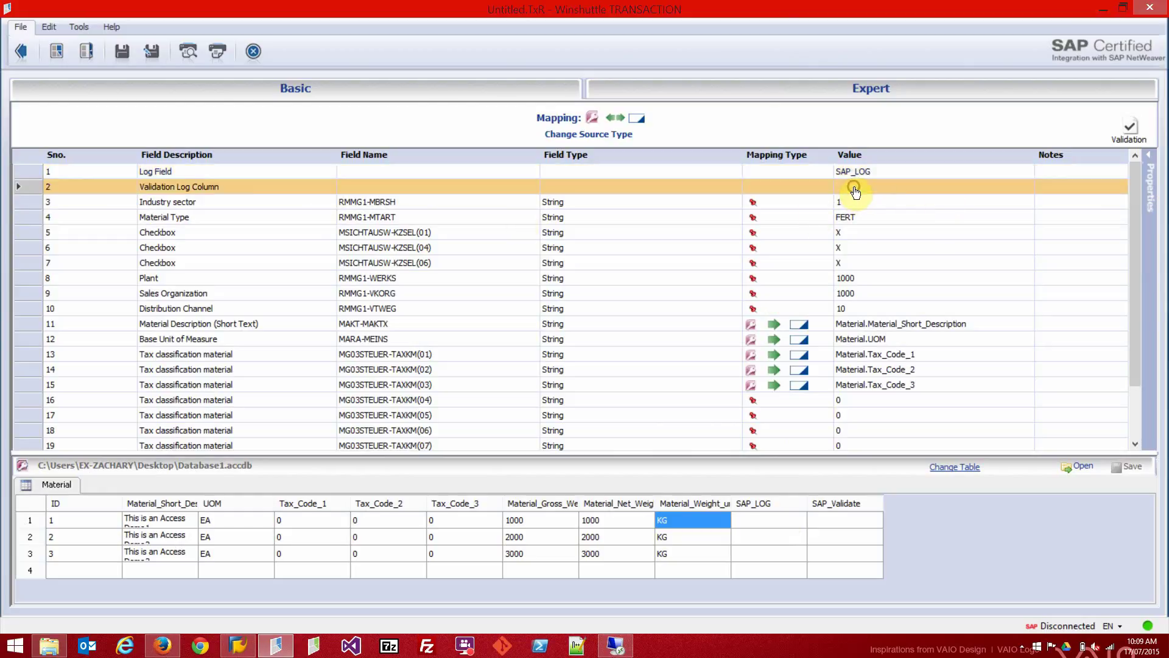
click(836, 518)
Save the mapped script as 'Access Demo' and return to the script overview.
click(124, 52)
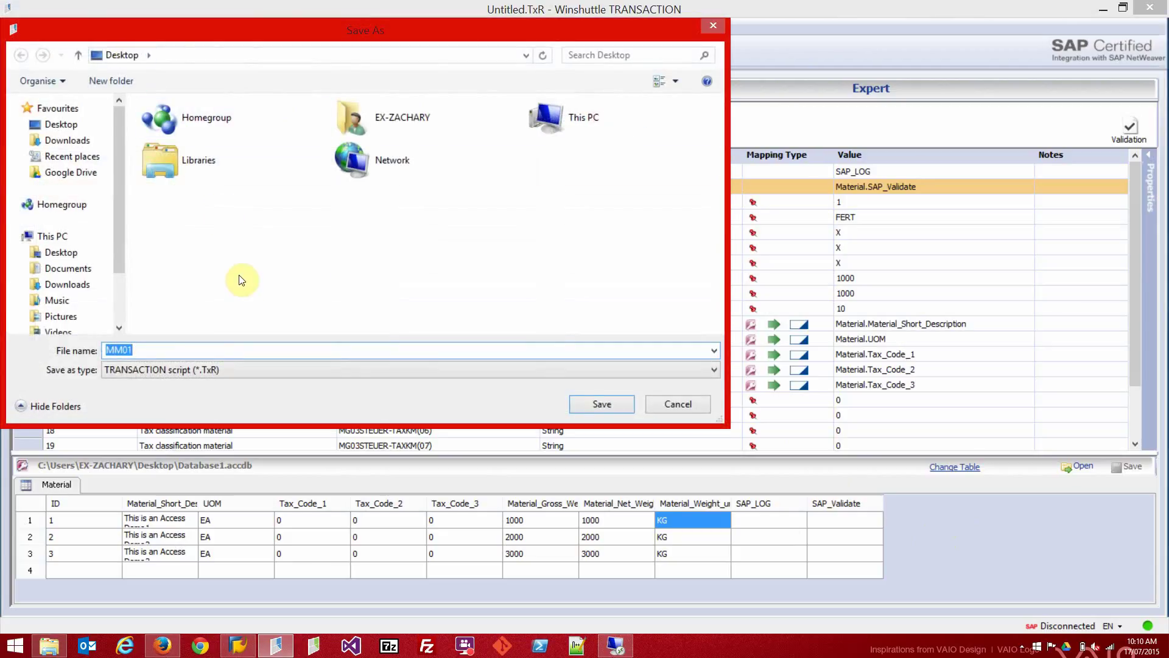
text(Ac)
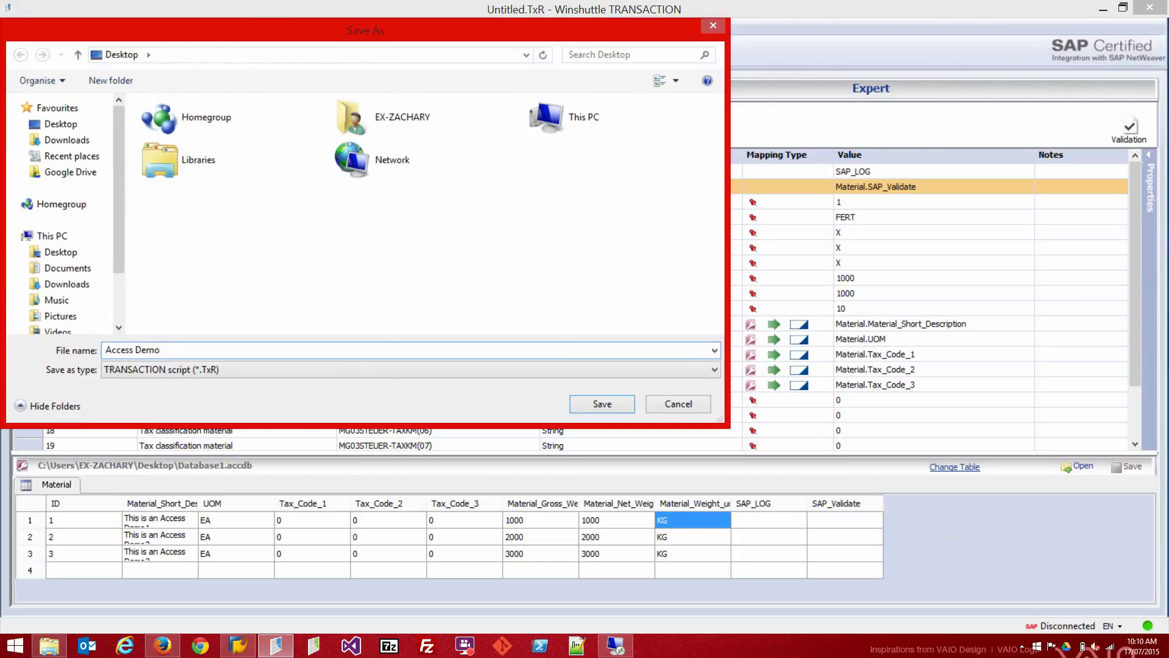
text(cess Demo)
key(Return)
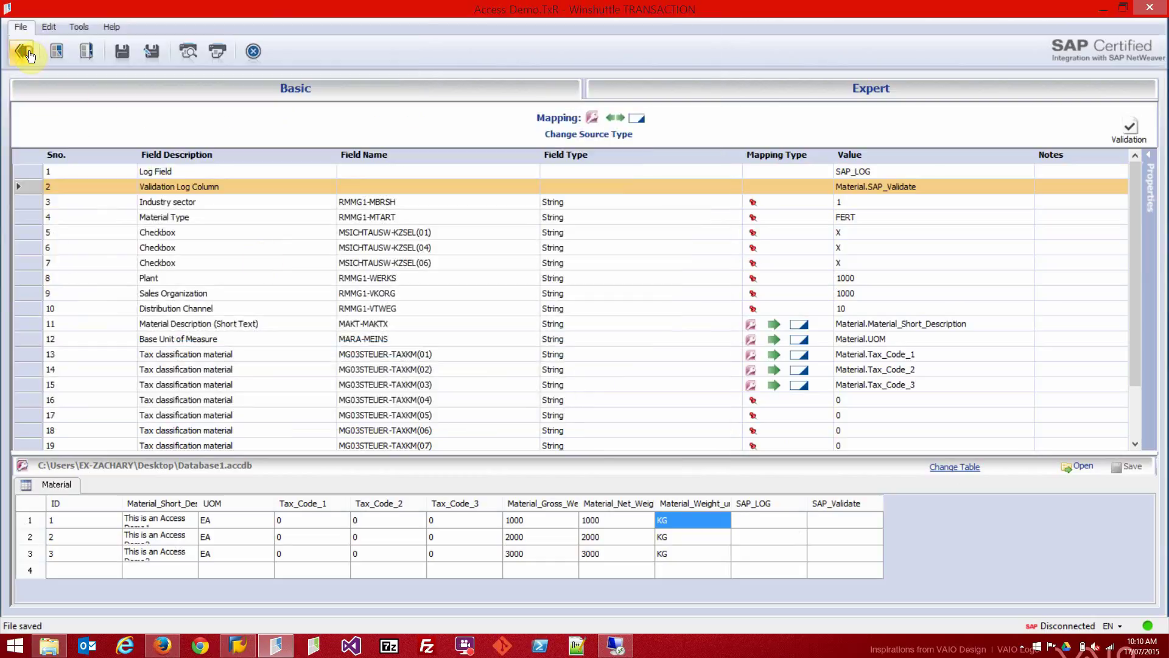
click(25, 52)
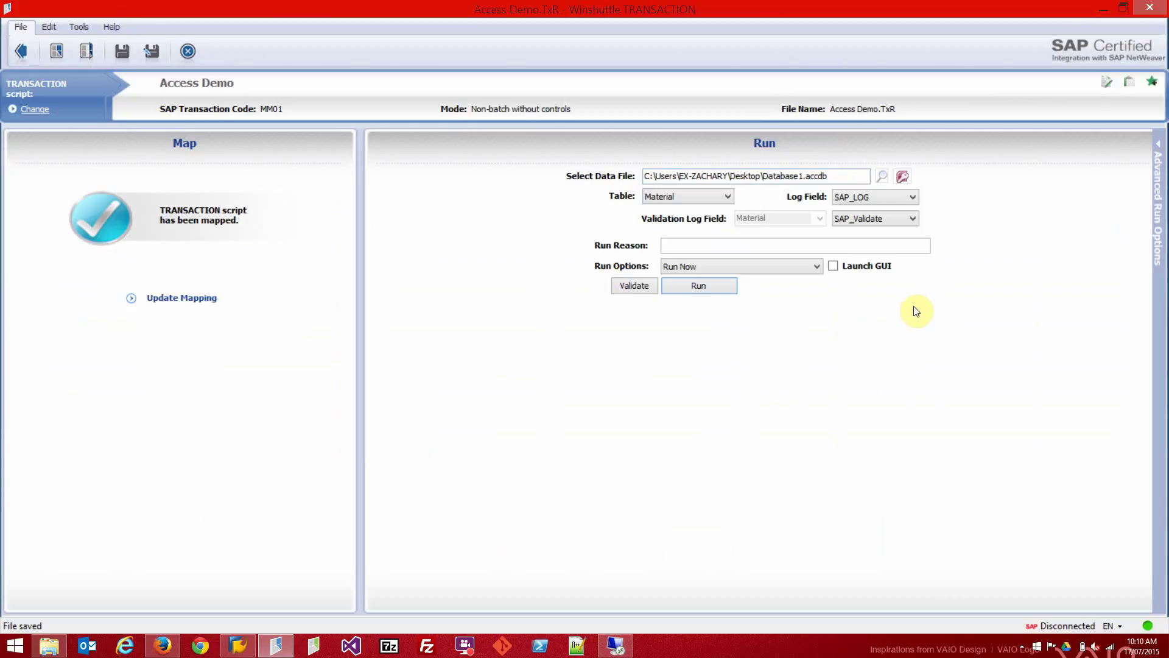
Launch Database1.accdb in Microsoft Access from the Run screen.
click(904, 177)
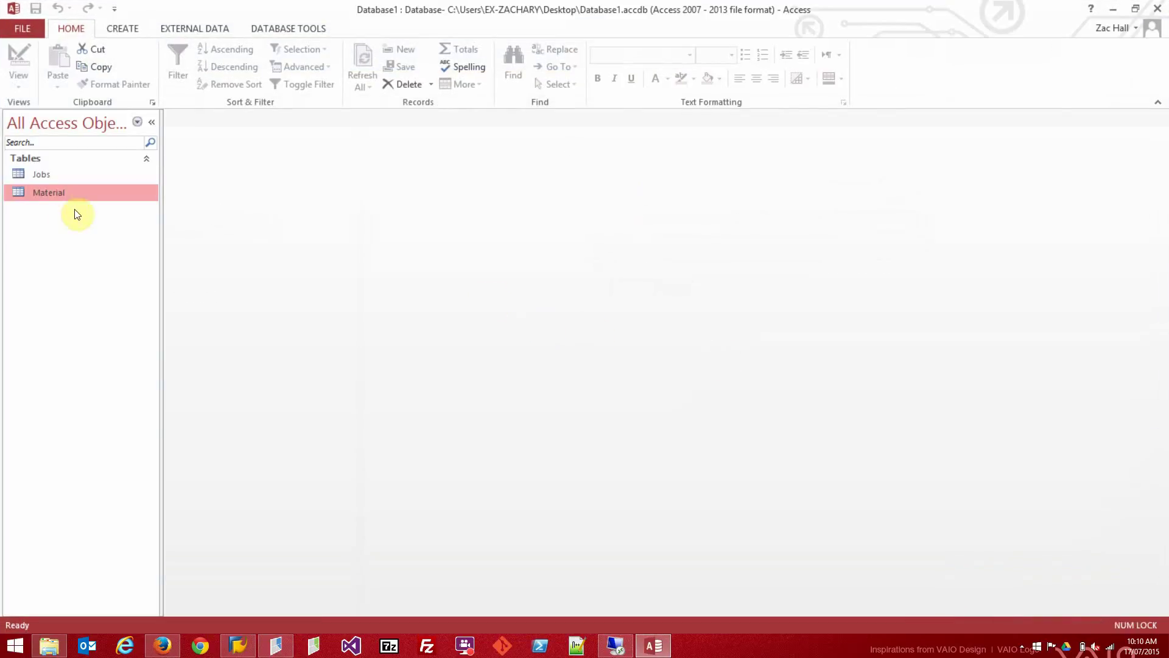
Open the Material table and scroll to its still-empty SAP_LOG and SAP_Validate columns.
double_click(68, 196)
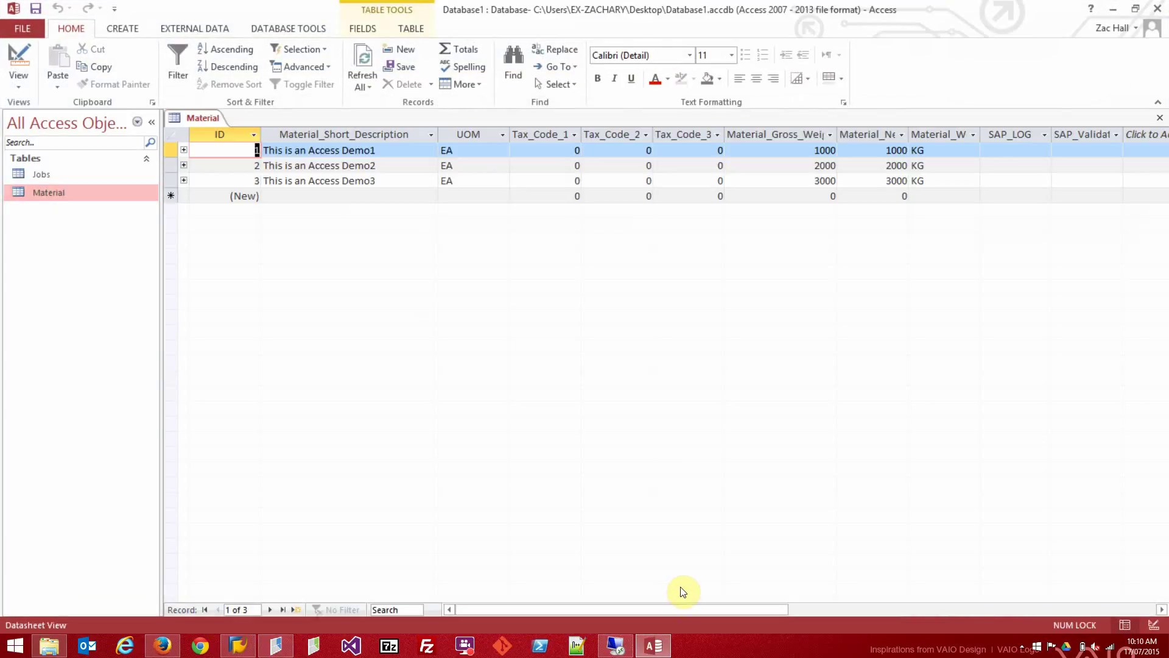
drag(683, 608, 748, 612)
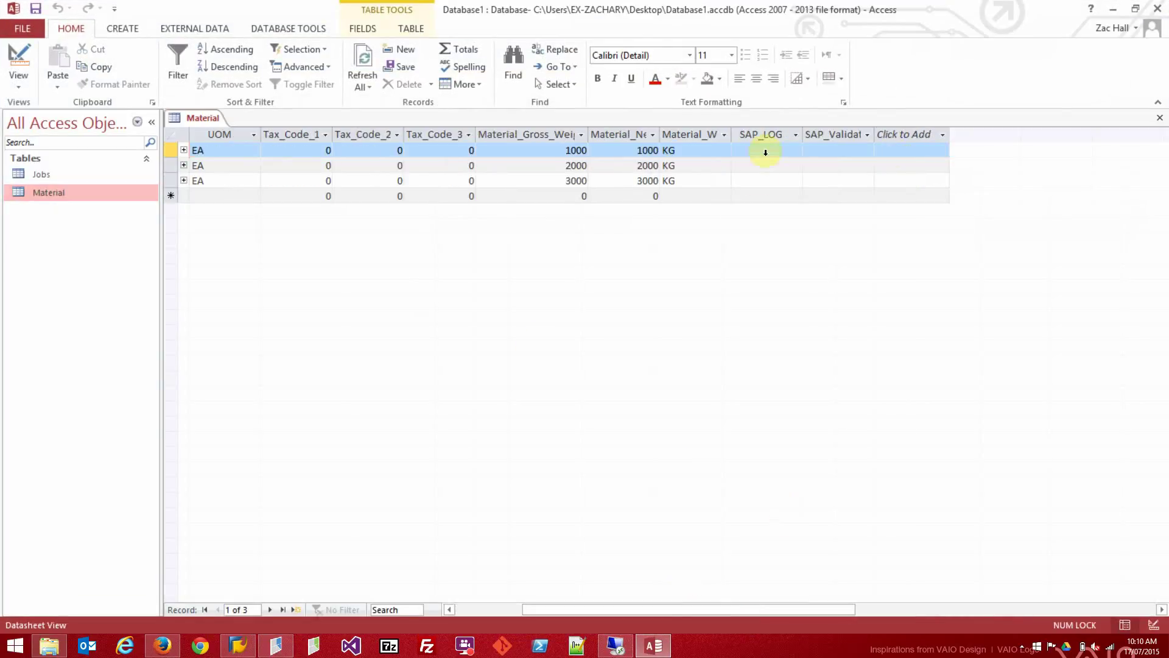
Close Access, log on to the SAP system with the account password, and validate the three Material rows.
click(1161, 9)
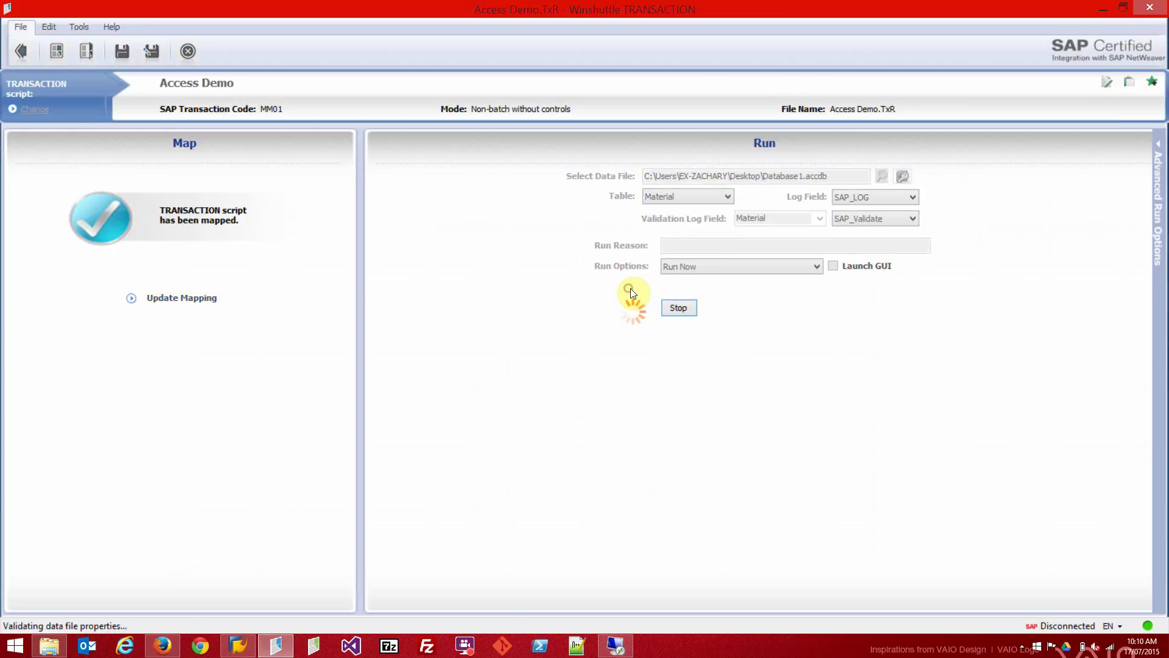
click(630, 286)
click(633, 402)
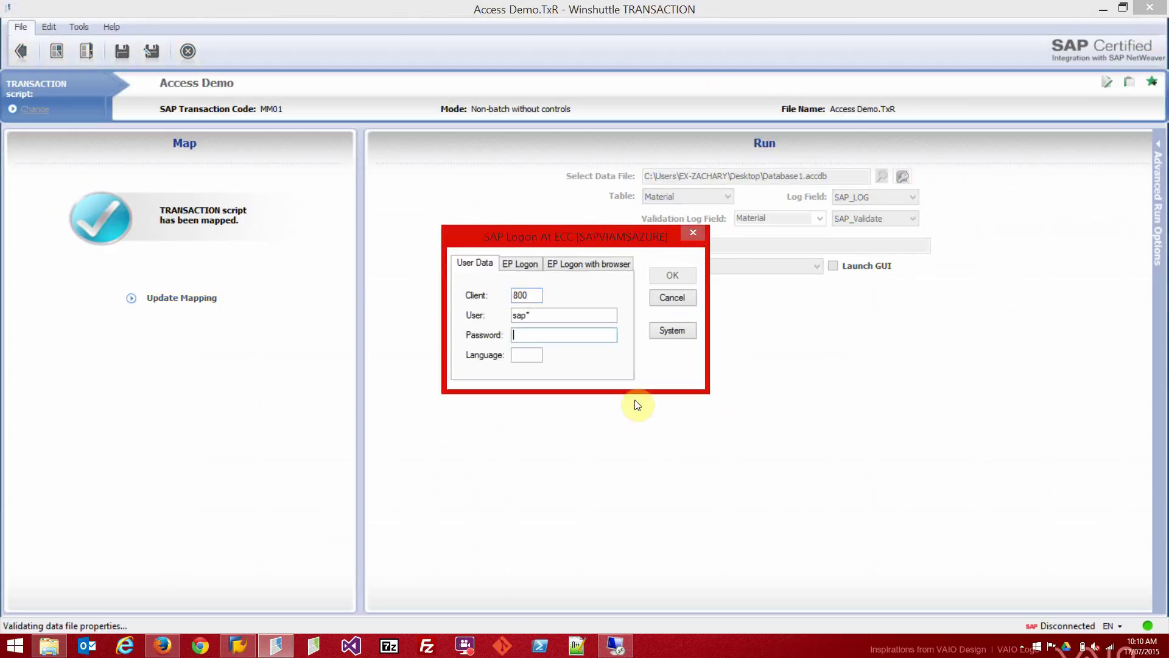
text(pass)
click(505, 318)
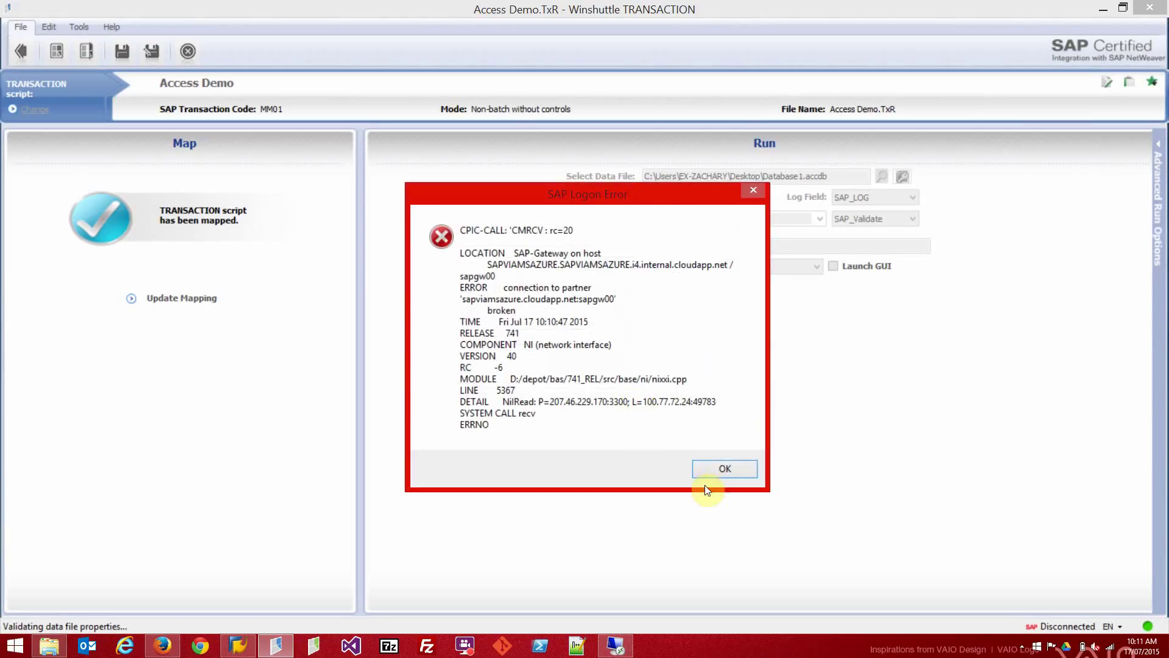
click(711, 468)
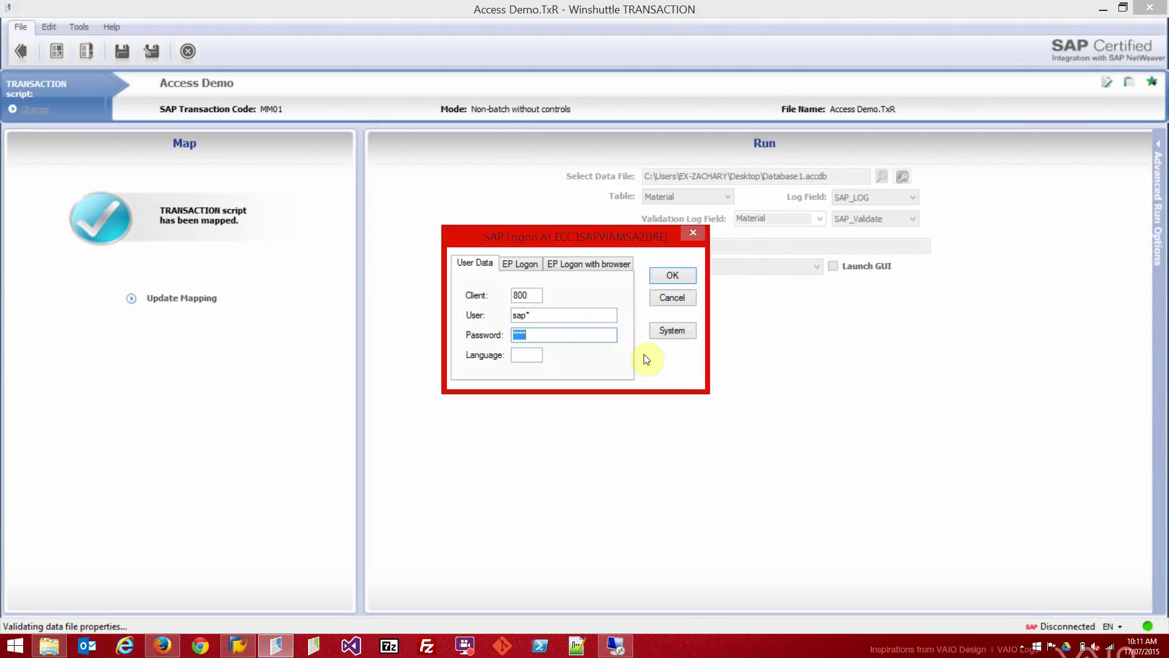
click(672, 275)
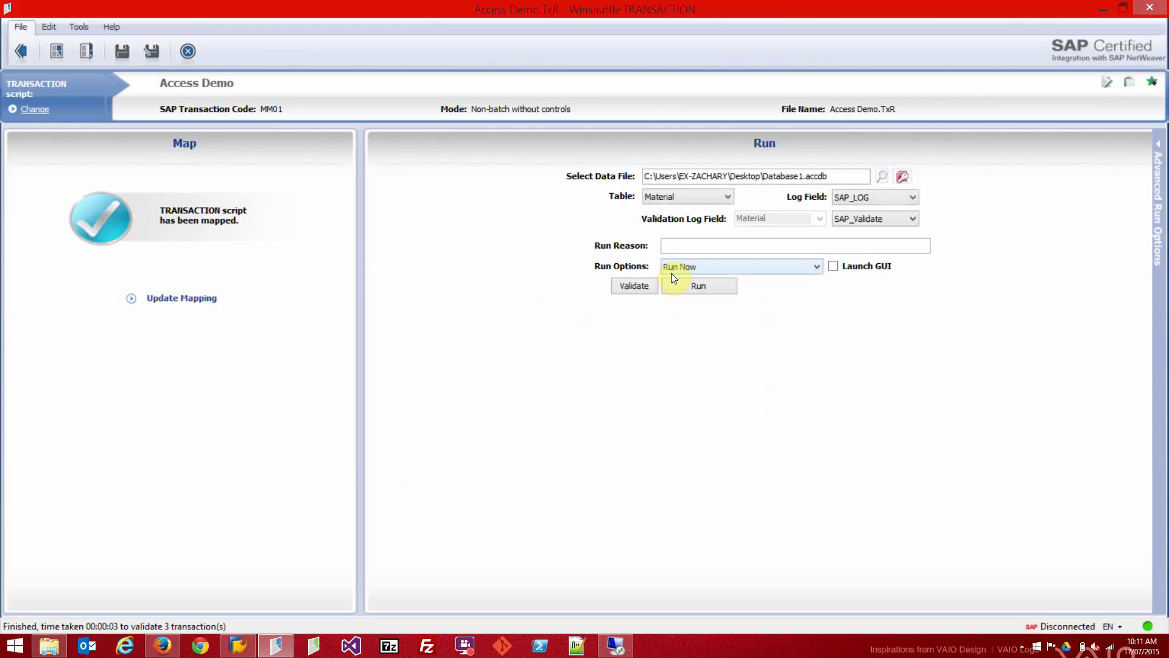
Reopen the Material table, confirm all three SAP_Validate entries read Success, and close Access.
click(906, 176)
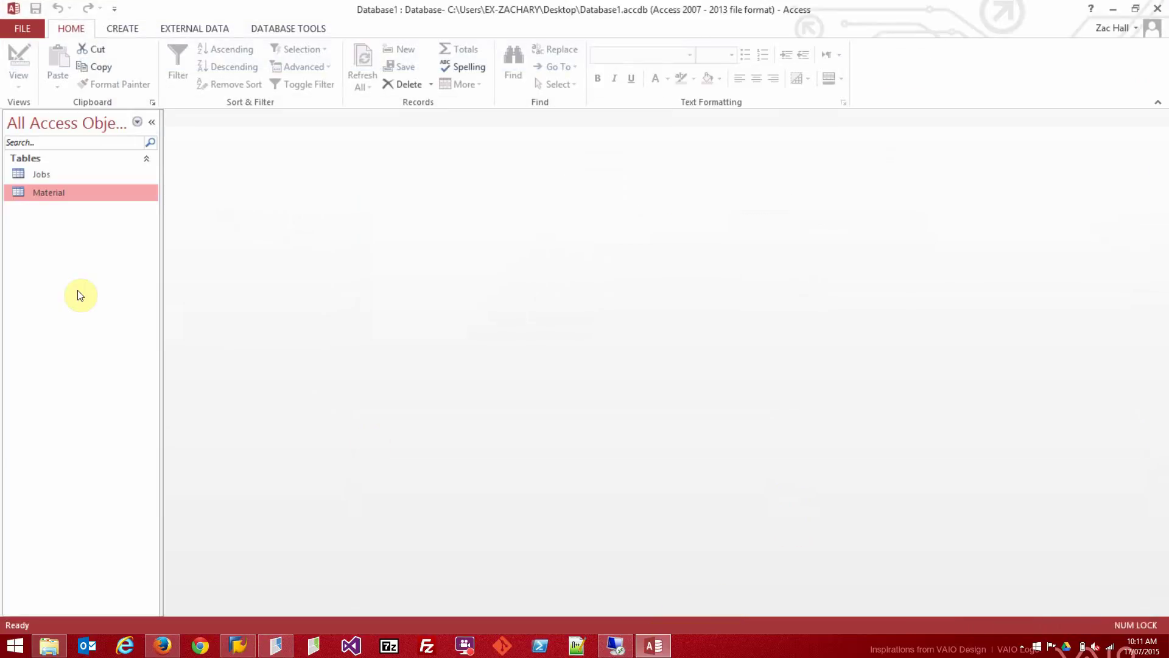
double_click(84, 193)
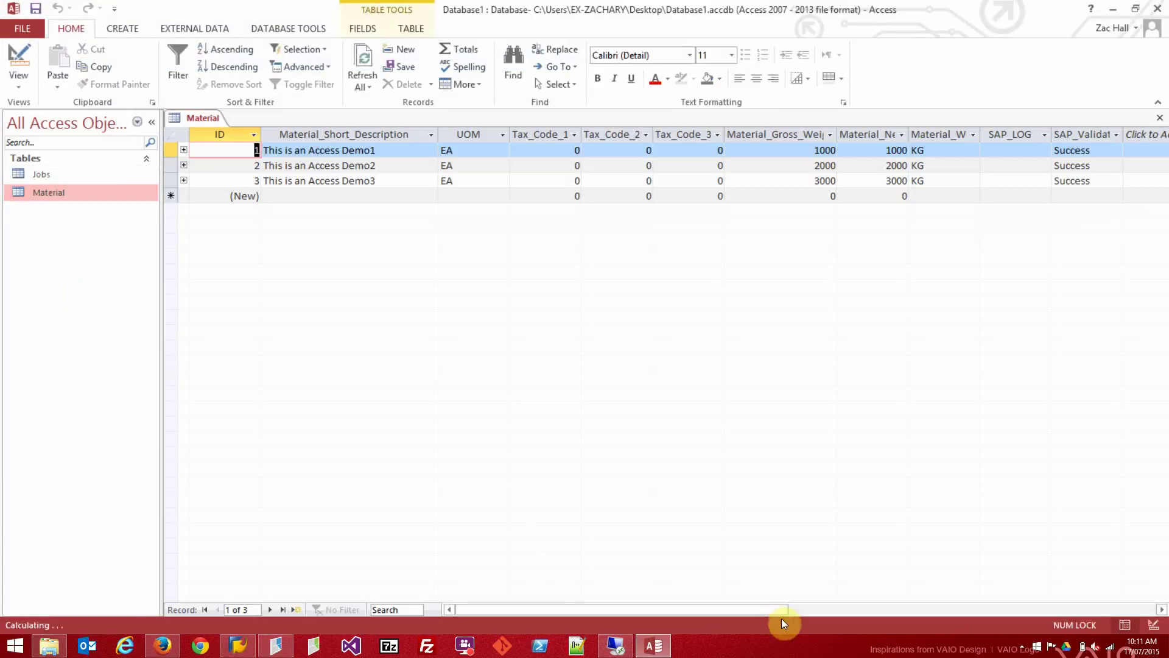
drag(774, 611, 820, 609)
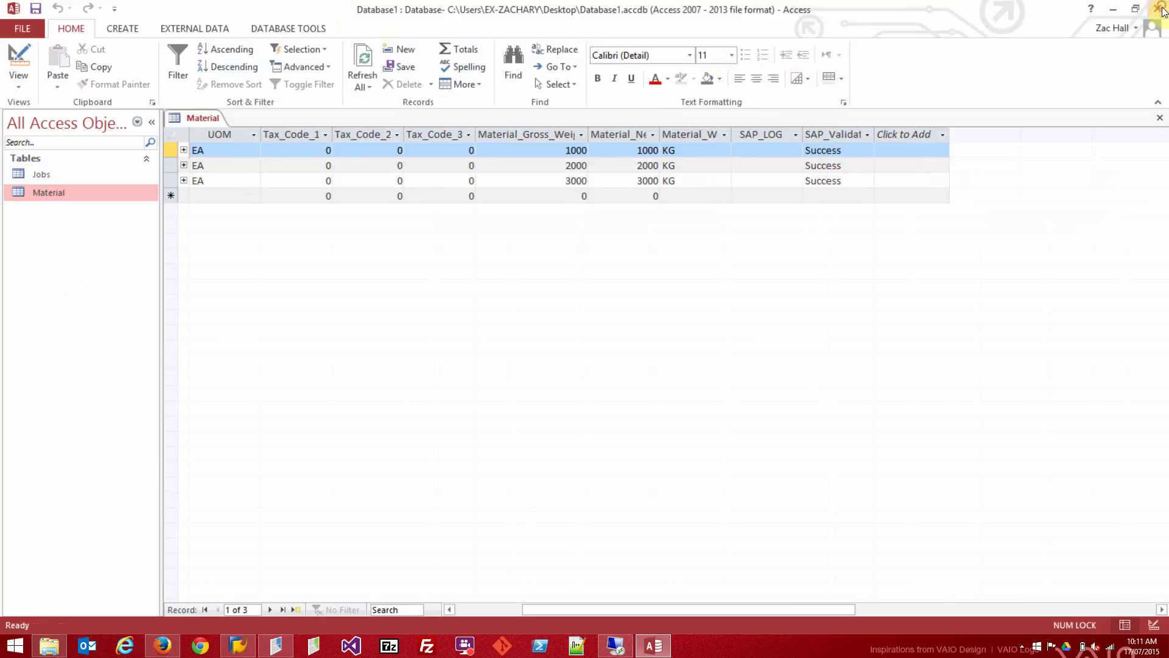
click(1160, 9)
Run the three Material rows into SAP, confirming the system and logging on with the password.
click(705, 297)
click(633, 403)
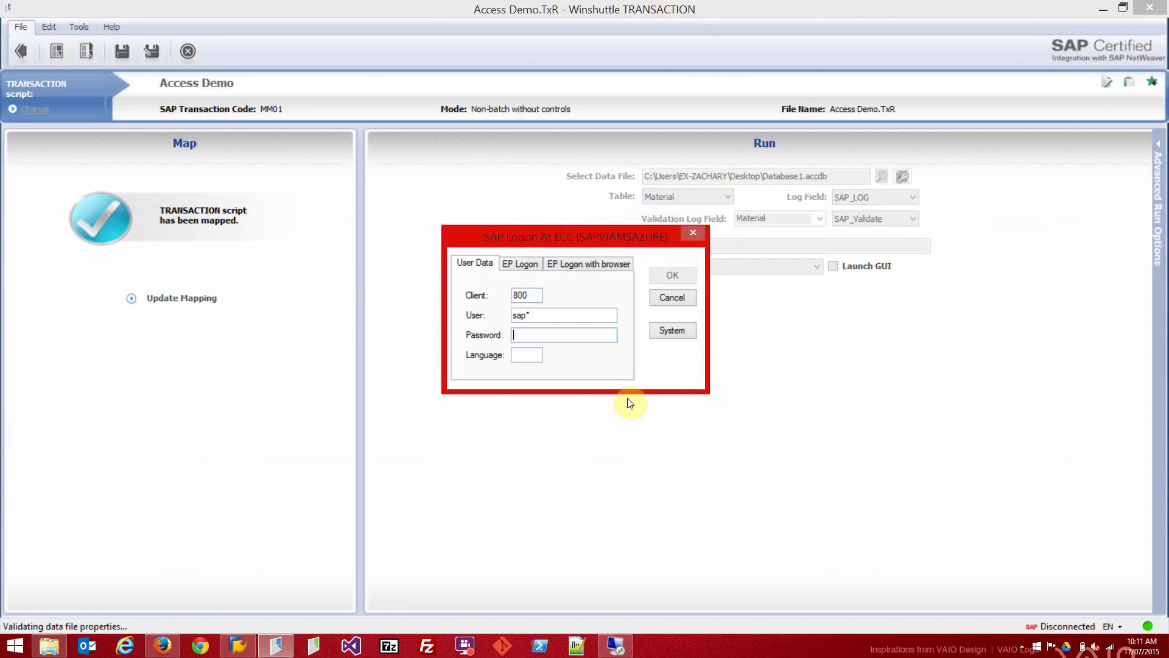
text(pass)
key(Return)
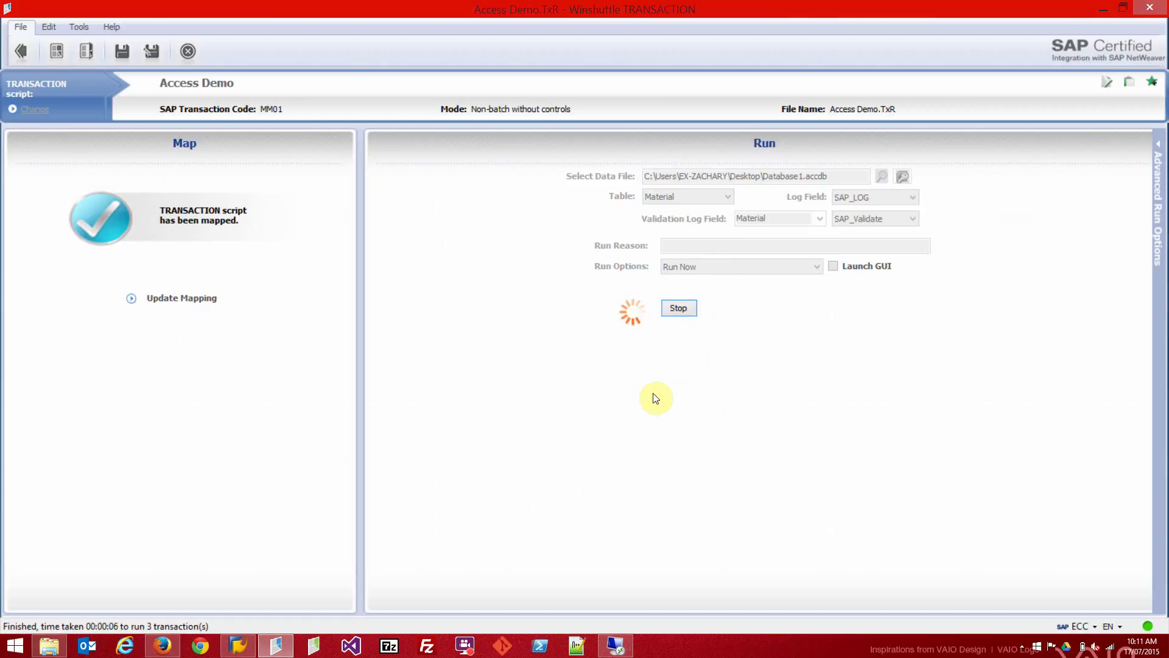
click(903, 178)
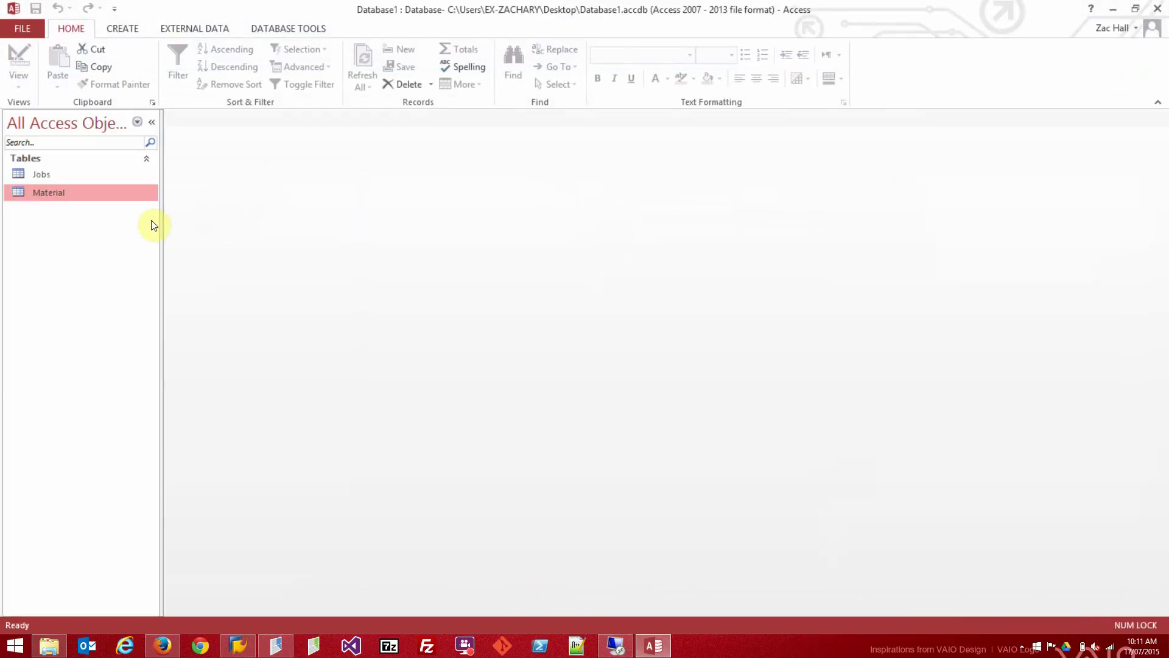
Open the Material table and widen the SAP_LOG column to show the full messages.
double_click(86, 194)
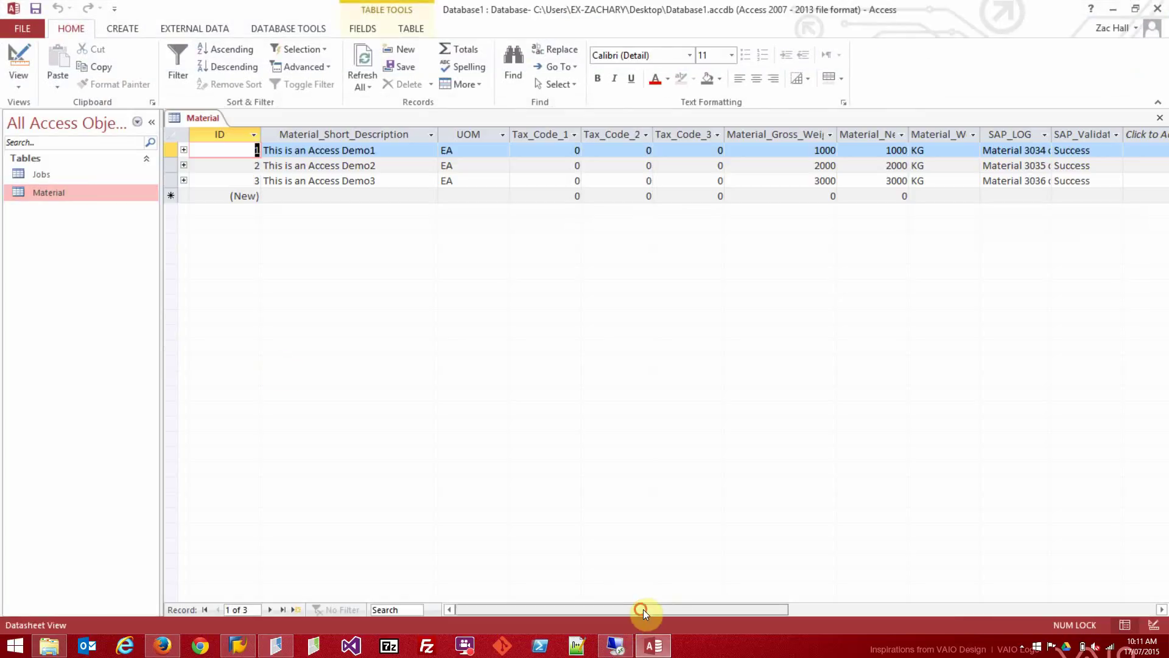
click(670, 610)
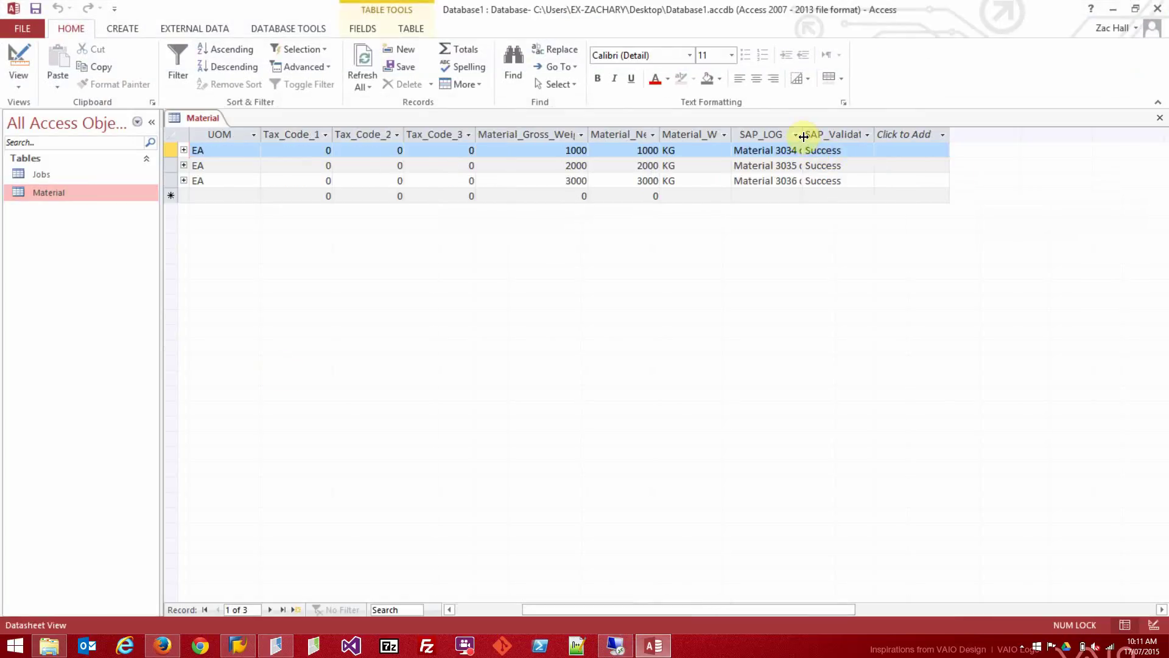
drag(802, 135, 892, 135)
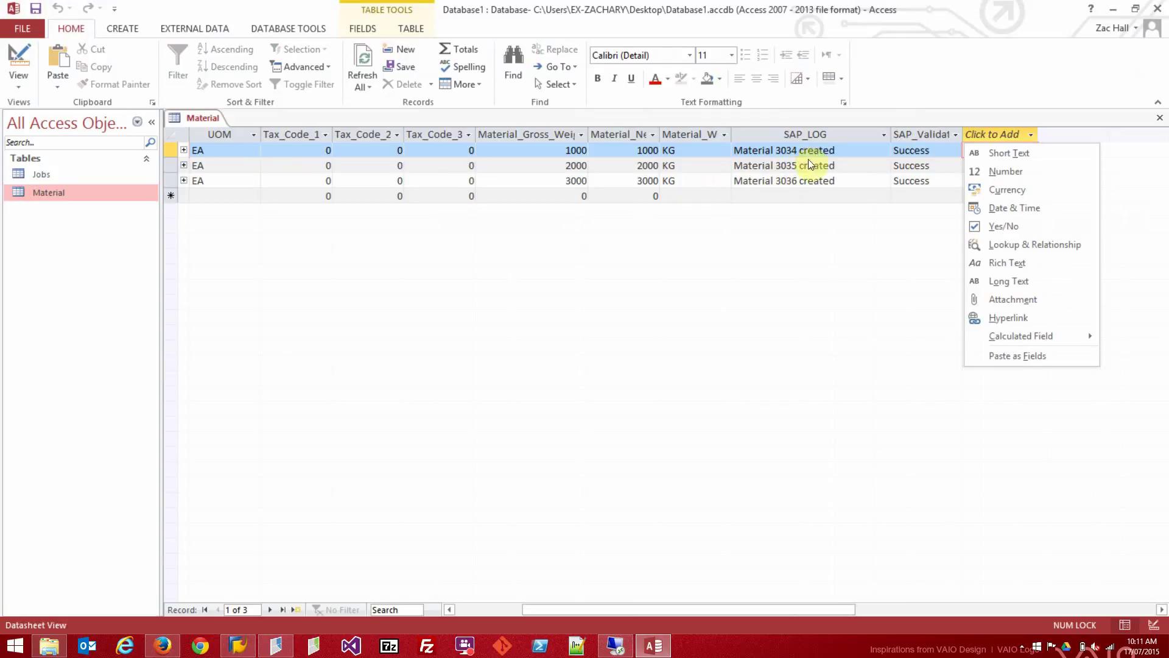
click(809, 275)
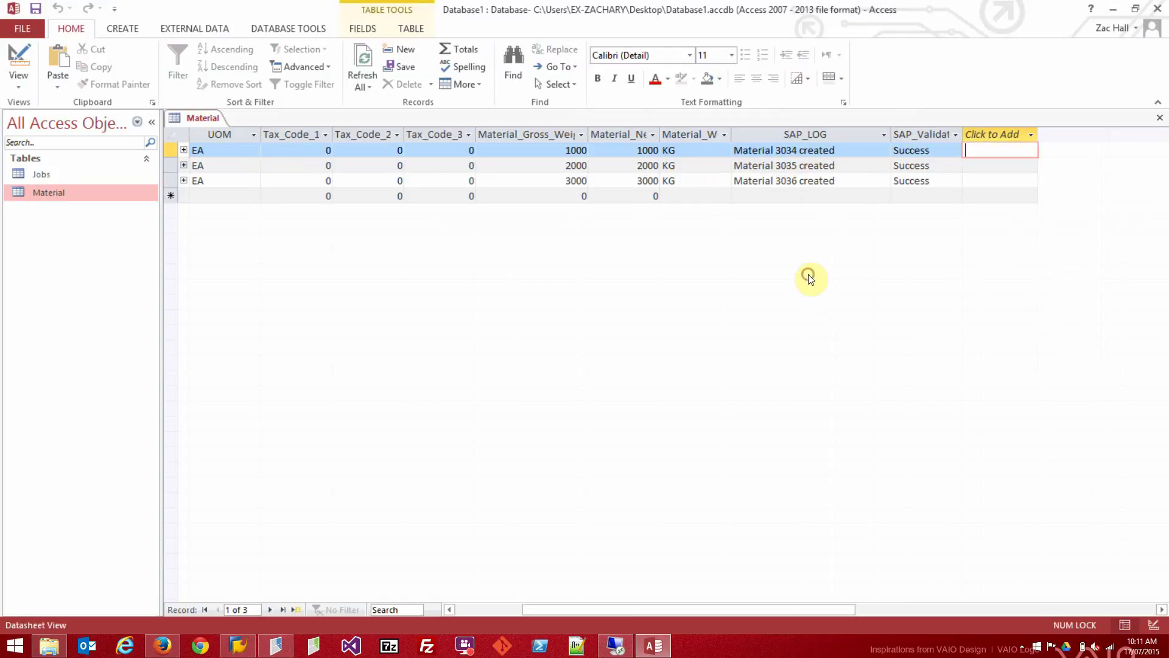
Select material number 3035 in the second row's SAP_LOG entry.
click(799, 167)
double_click(799, 167)
drag(797, 167, 776, 170)
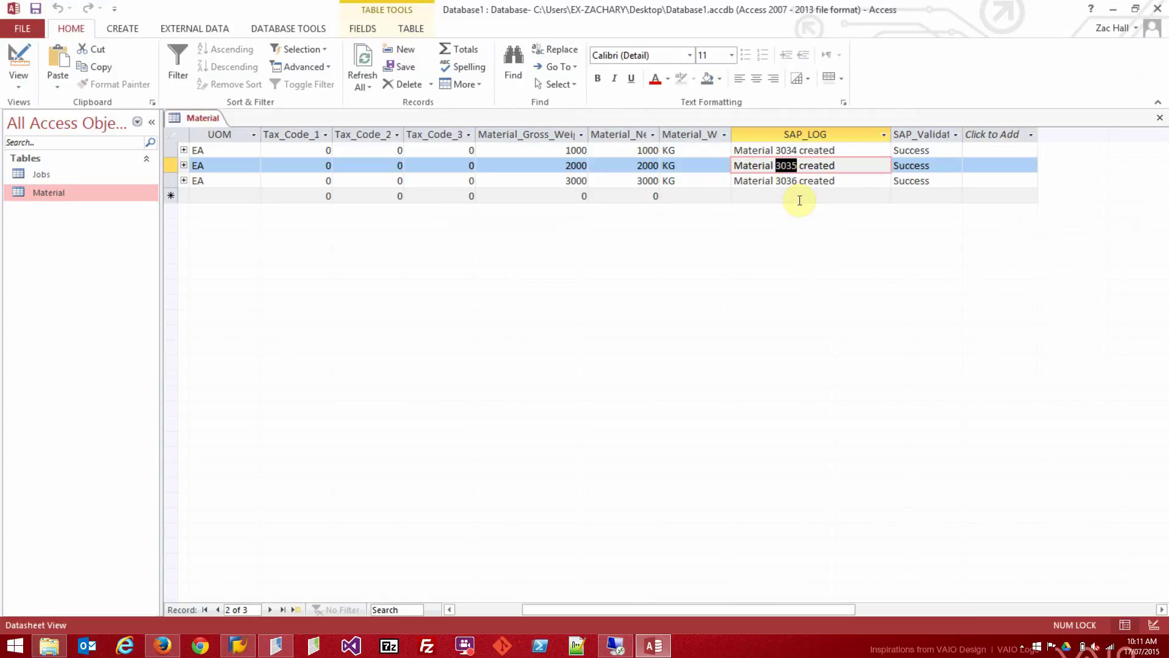
Launch SAP Logon, connect to IDES ECC 6.0, and fill in the user name, password and client 800.
click(245, 642)
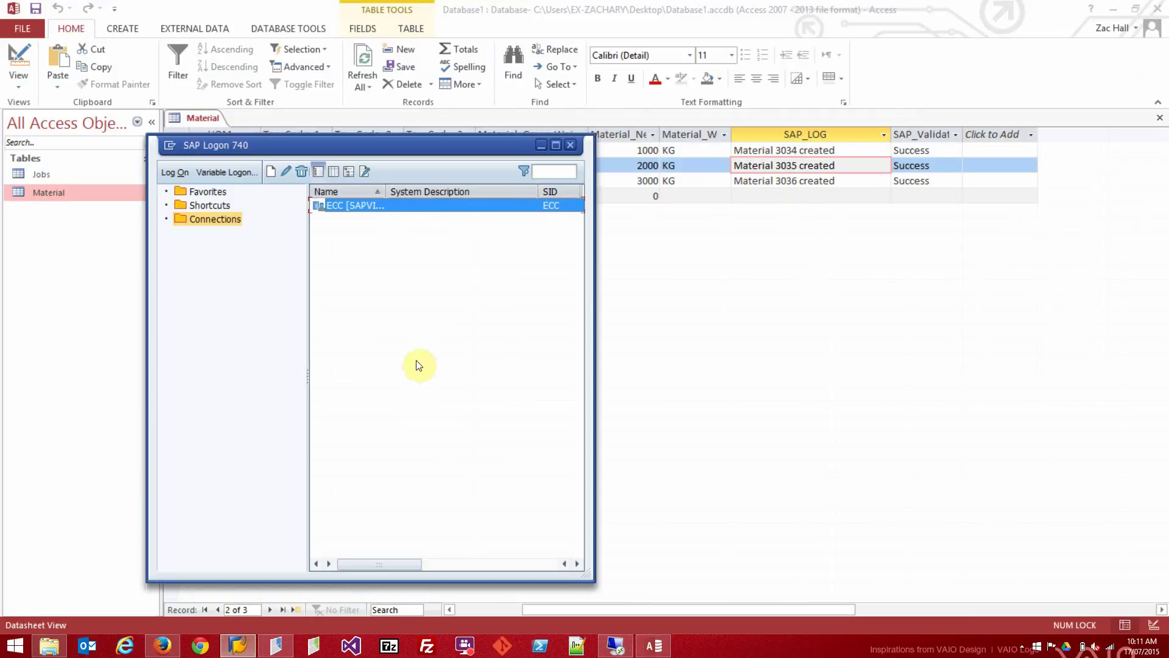
double_click(385, 206)
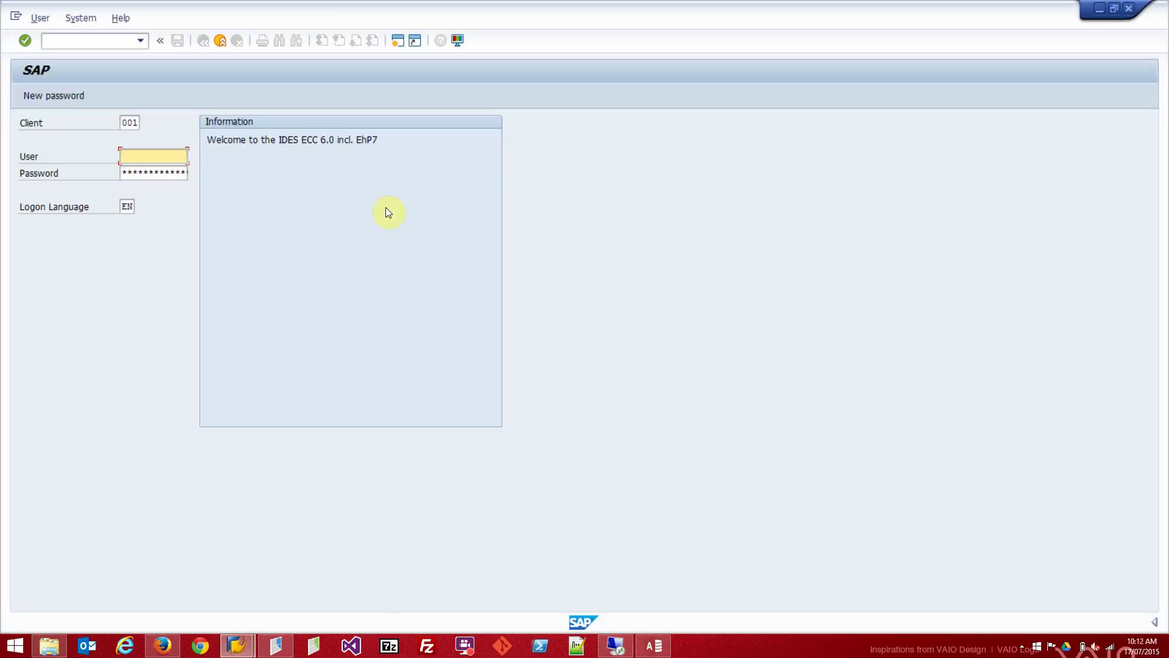
text(sap*)
key(Tab)
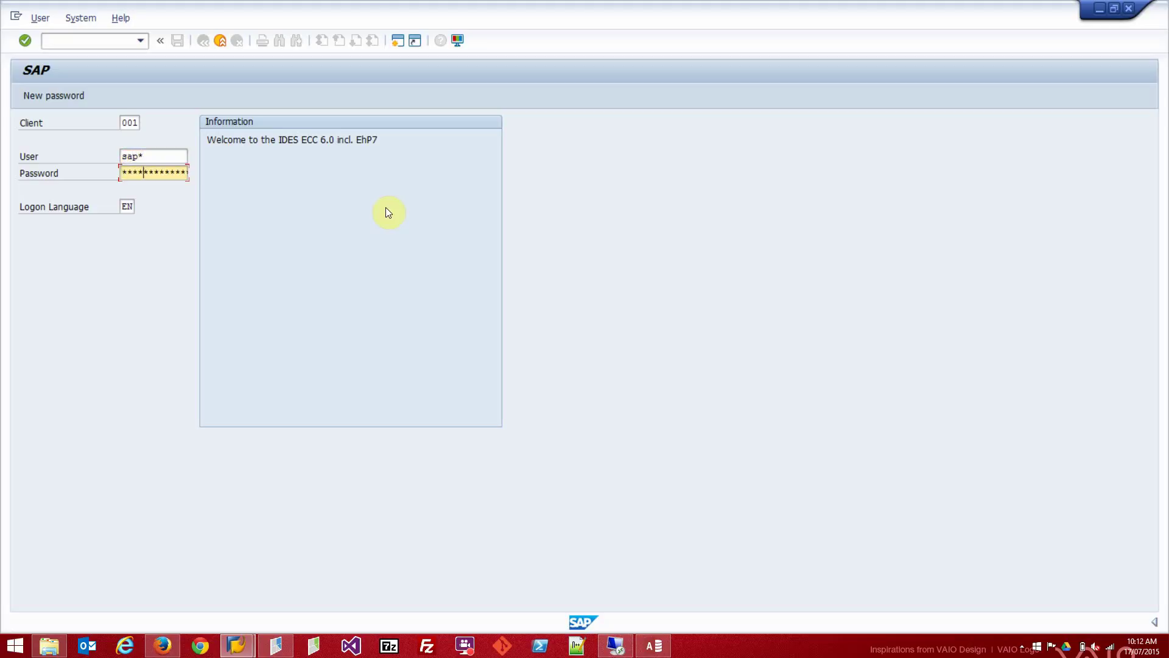
key(Return)
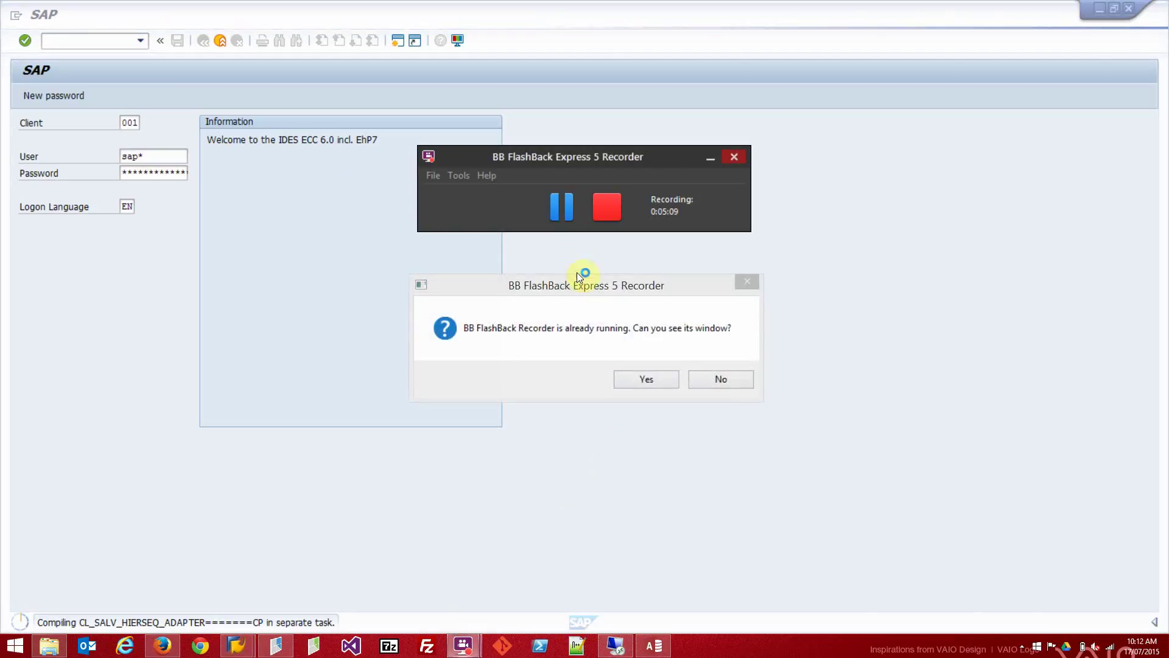
click(639, 375)
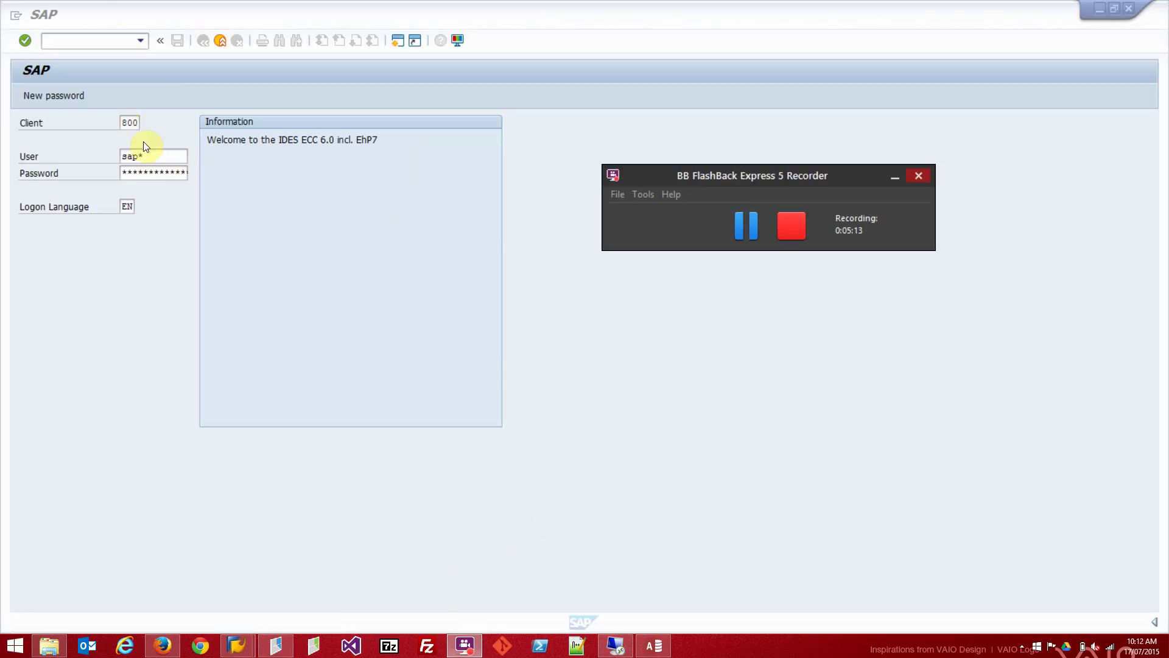
Submit the SAP logon and acknowledge the system messages.
click(163, 172)
key(Return)
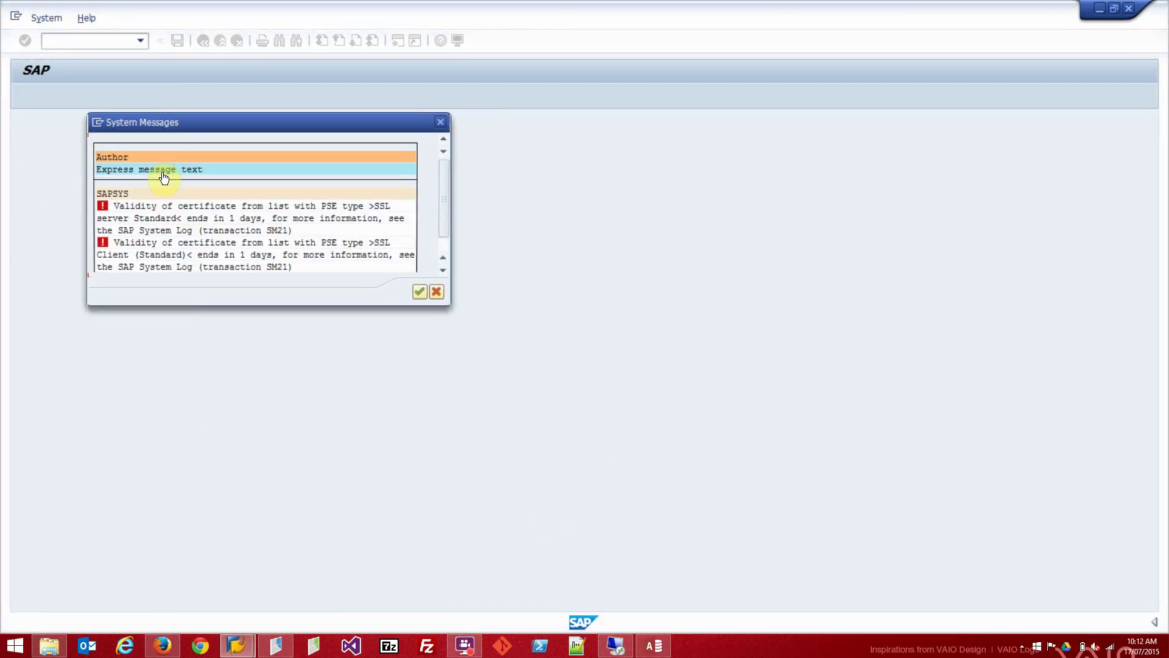
click(420, 293)
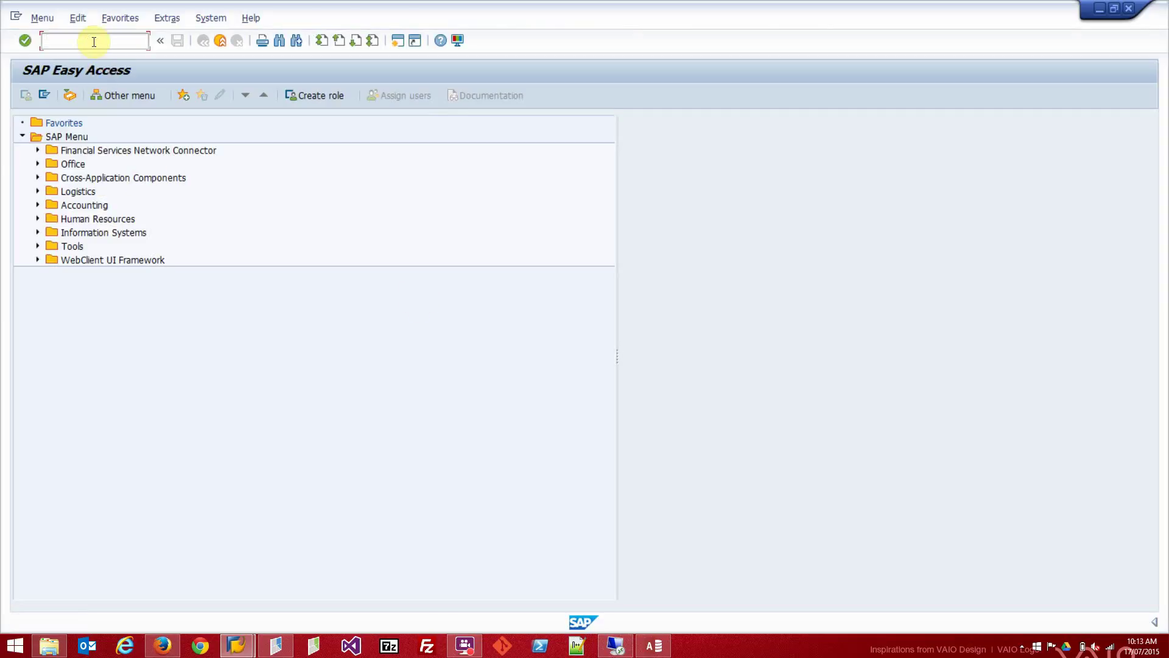
Display material 3035 in MM03 with the Basic Data 1 view.
click(94, 41)
text(mm03)
key(Return)
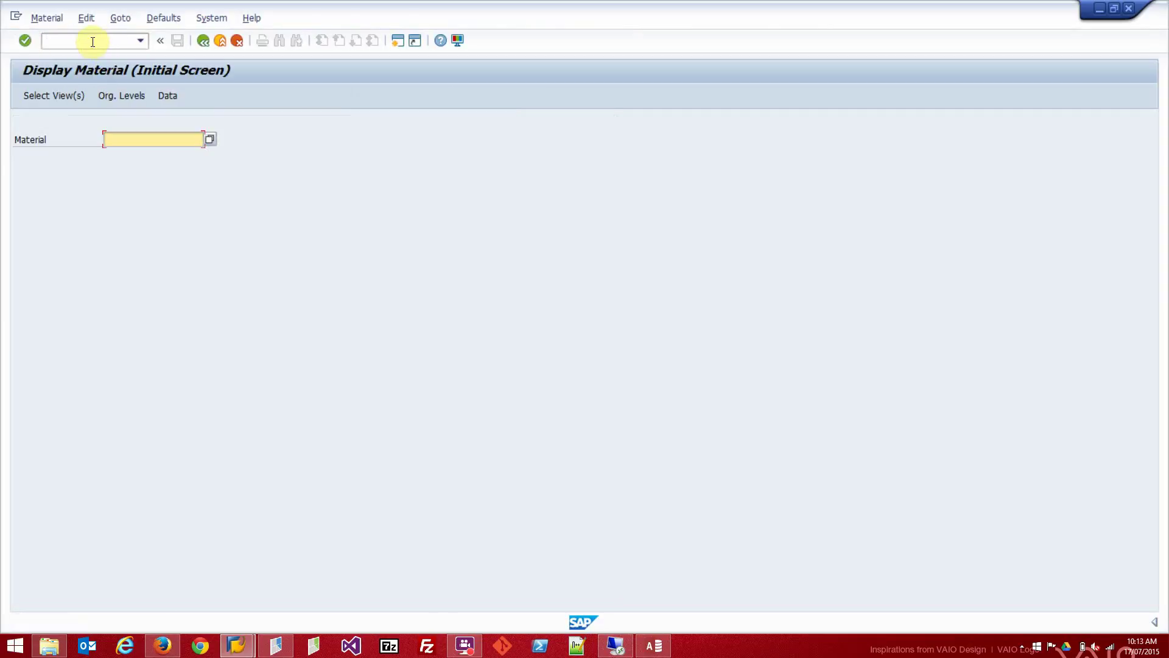
text(3035)
key(Return)
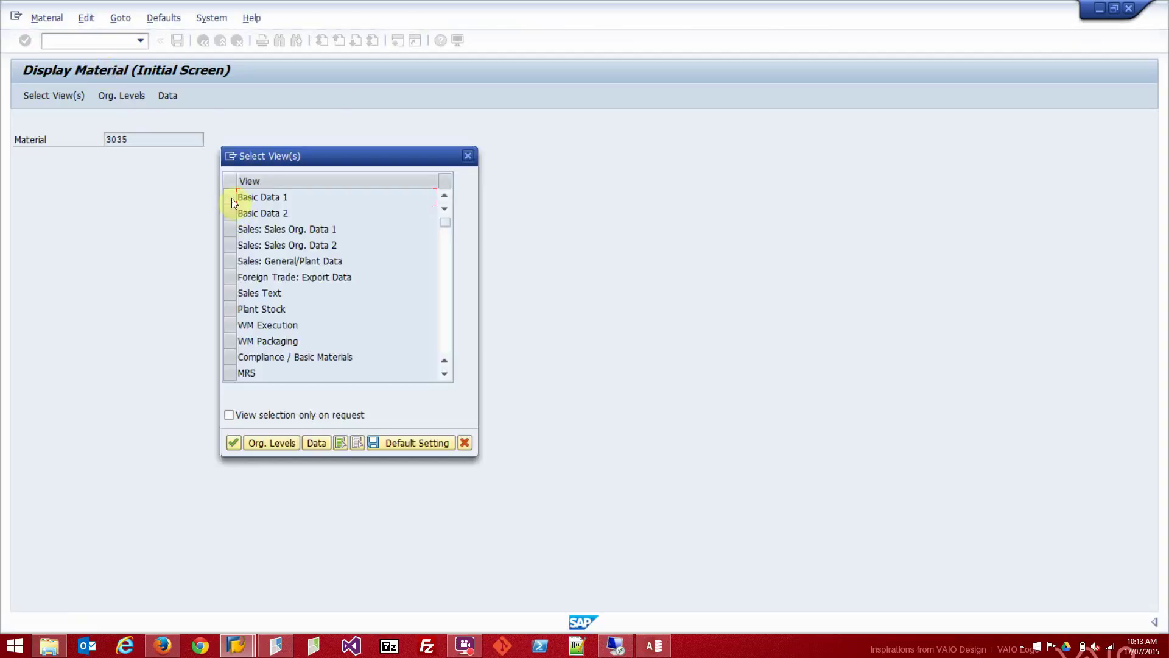
click(231, 196)
click(234, 445)
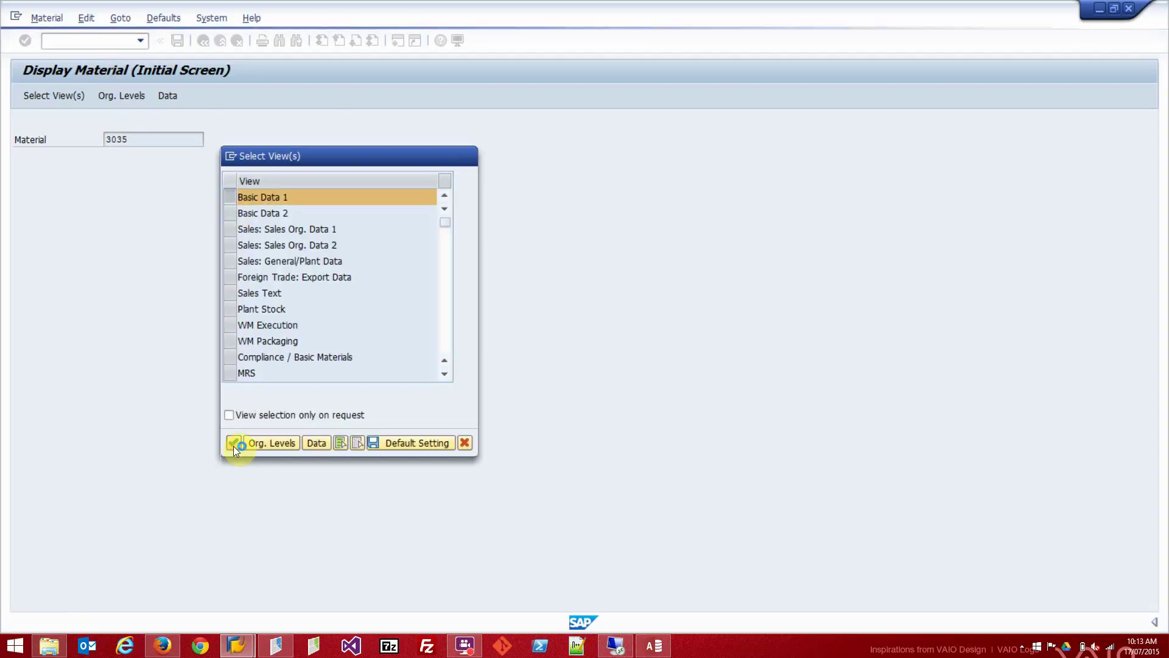